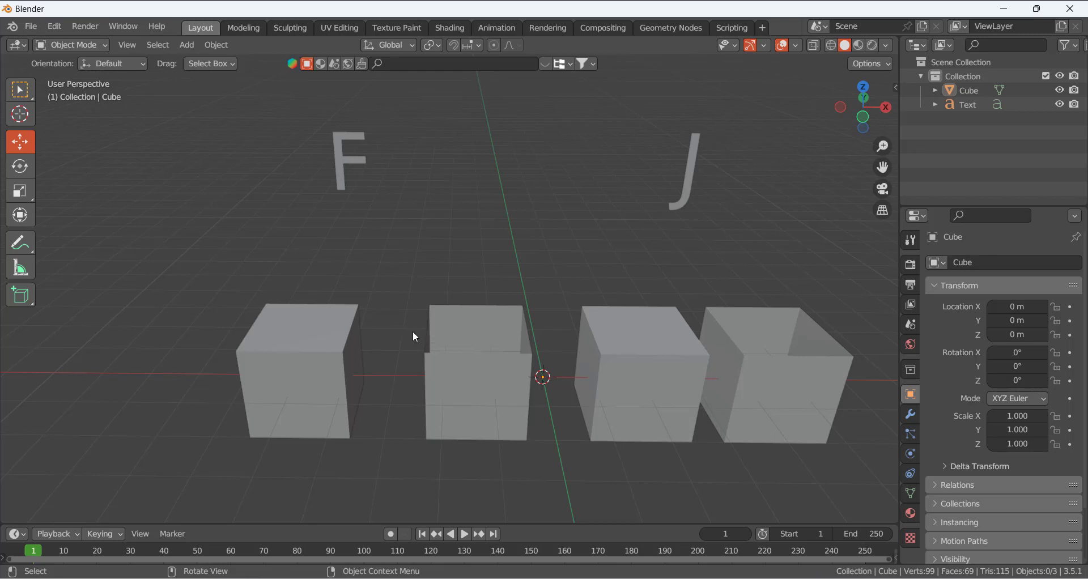
Enter Edit Mode on the mesh containing the four cubes and set it to vertex selection with nothing selected.
left_click(351, 339)
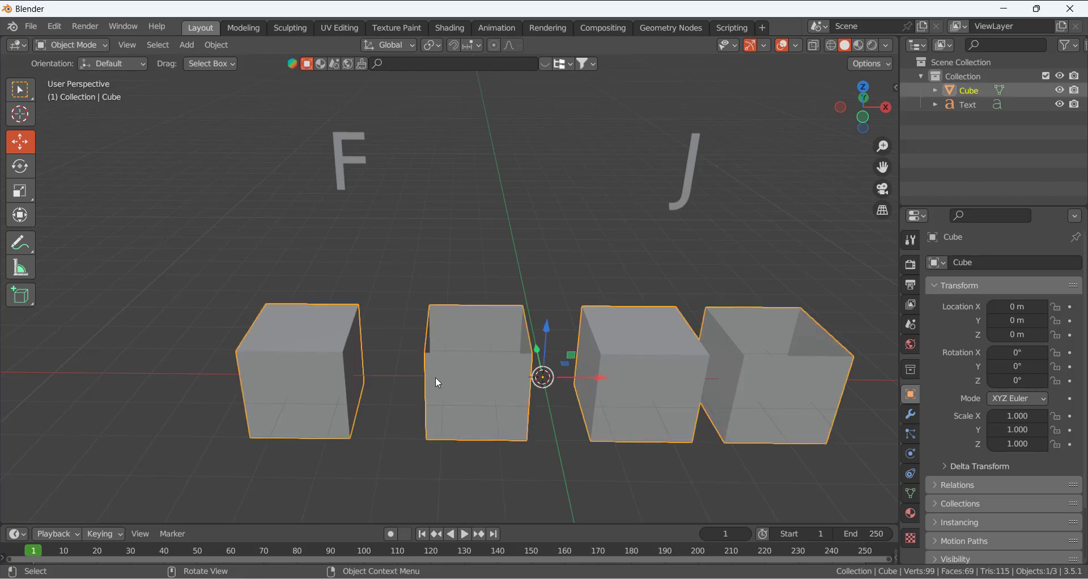
key("Tab")
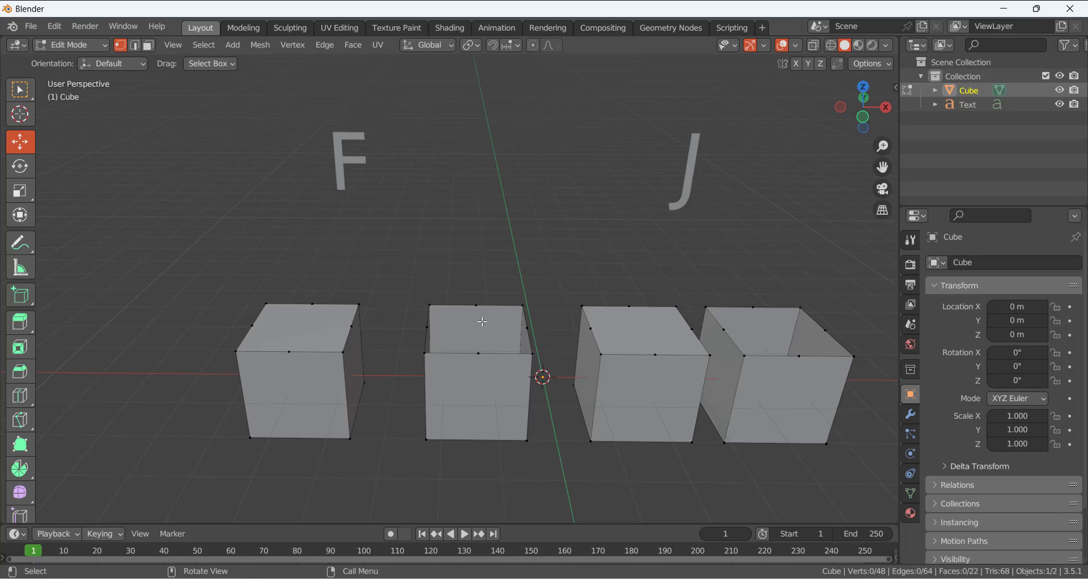
key("2")
left_click(351, 328)
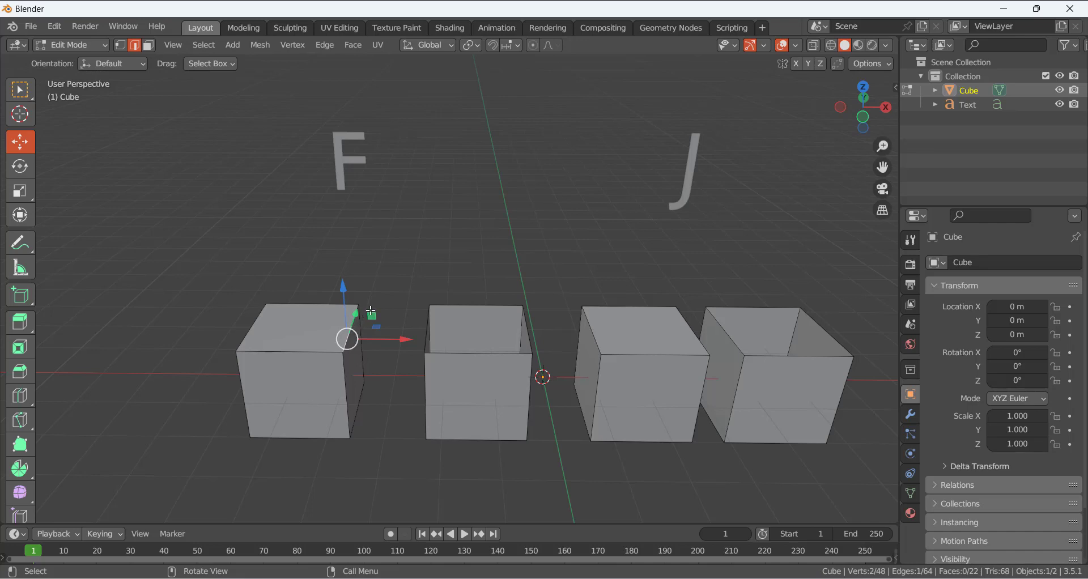
key("Tab")
key("Tab")
key("1")
left_click(376, 272)
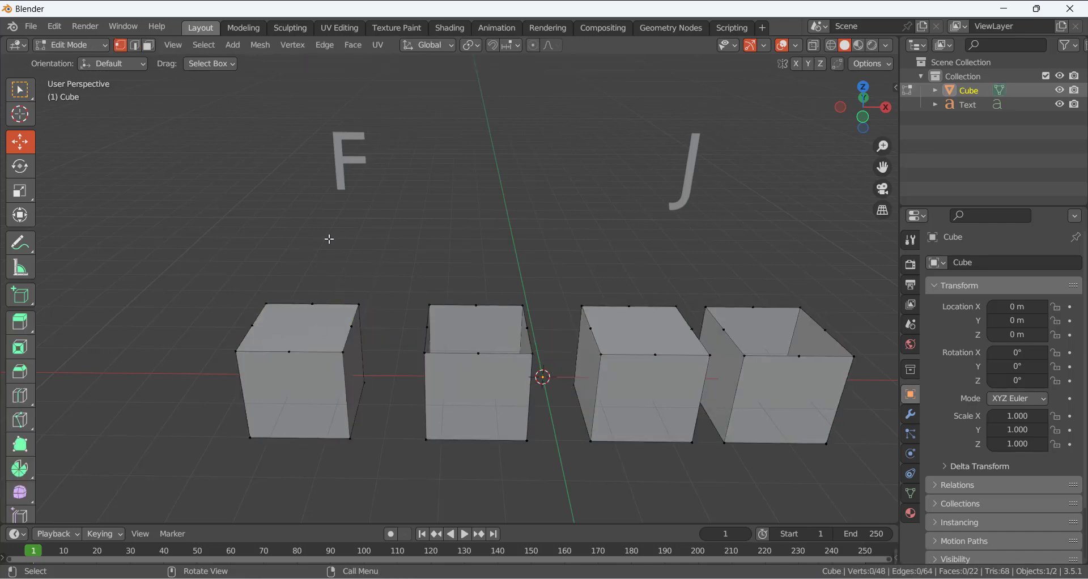
Create a new edge with the fill command between the back and front midpoint vertices on the first cube's top.
left_click(312, 306)
left_click(289, 352, "shift")
left_click(374, 266)
Connect the back and front midpoint vertices on the third cube's top with Connect Vertex Path.
left_click(628, 308)
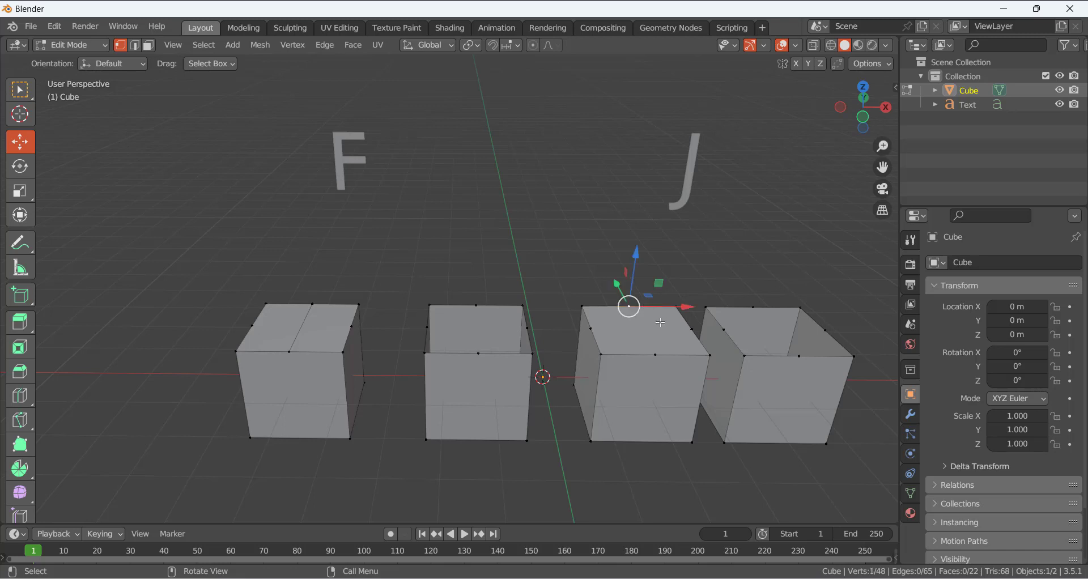
left_click(656, 355, "shift")
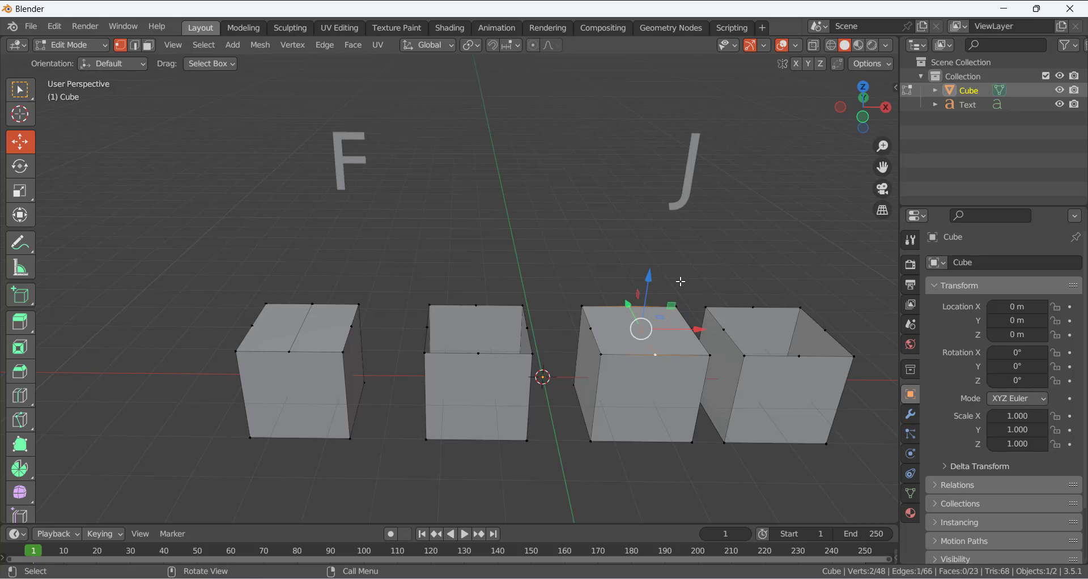
left_click(690, 270)
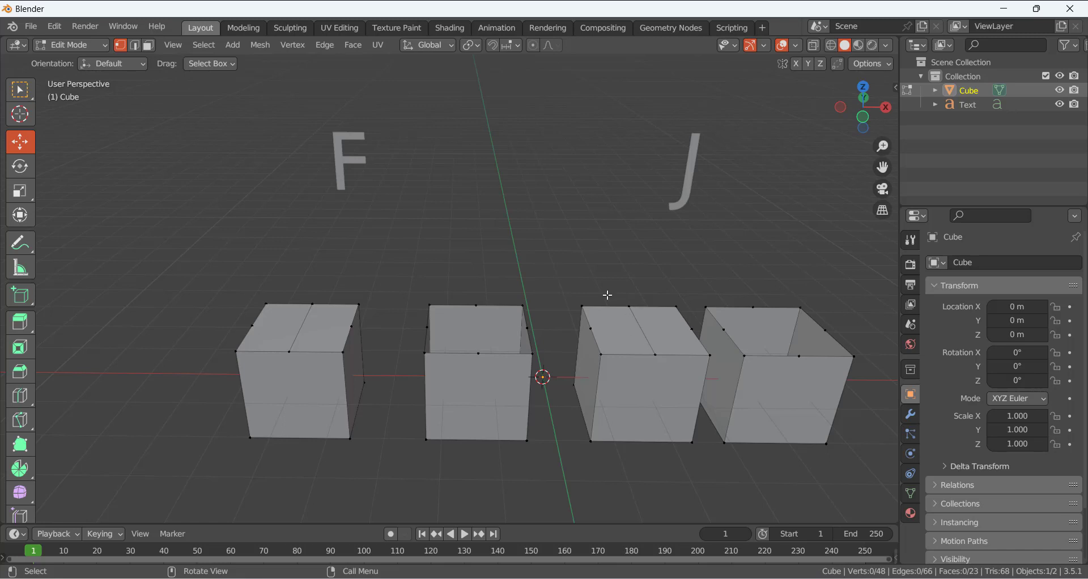
Check in face selection mode whether the new edge divides the first cube's top face.
left_click(148, 46)
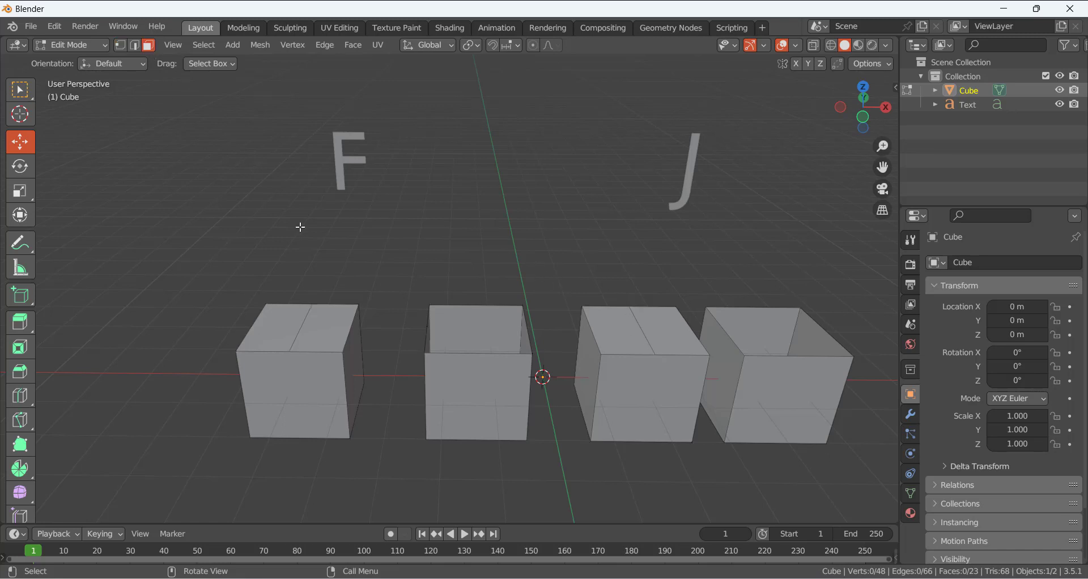
left_click(328, 327)
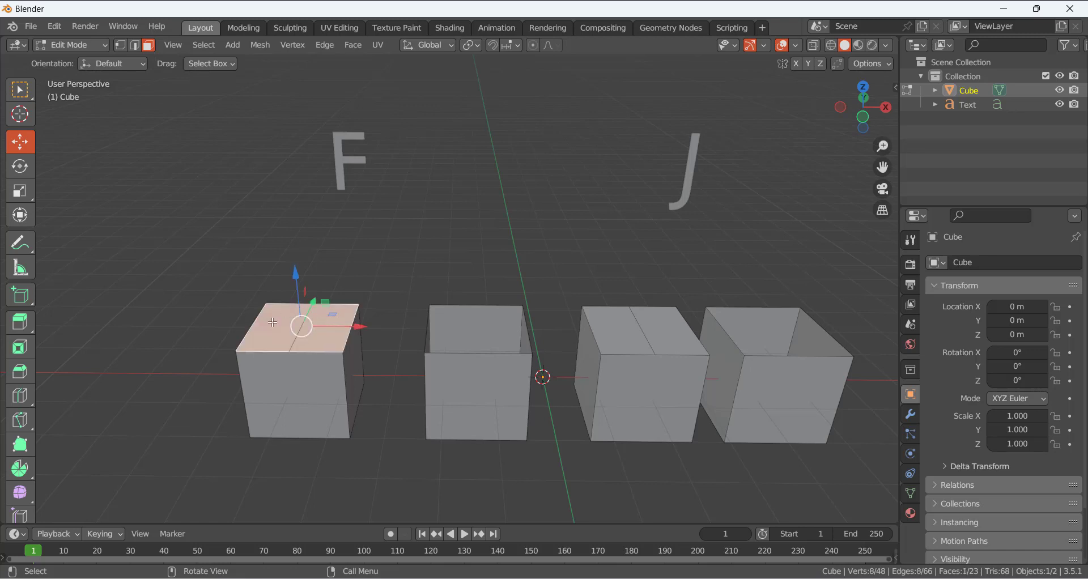
left_click(337, 274)
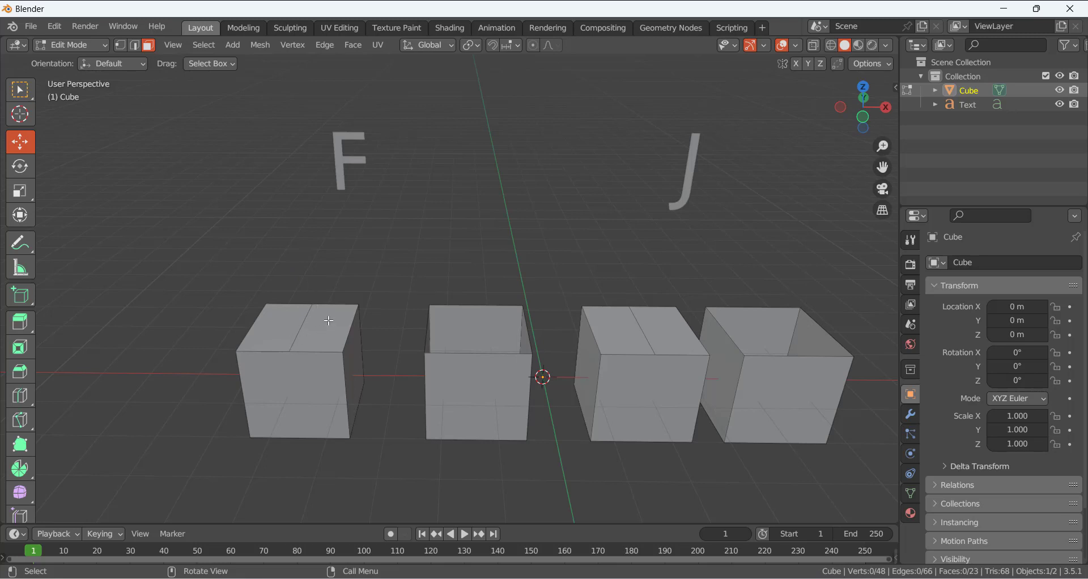
Check whether the two halves of the third cube's top can be selected as separate faces.
left_click(621, 328)
left_click(656, 328)
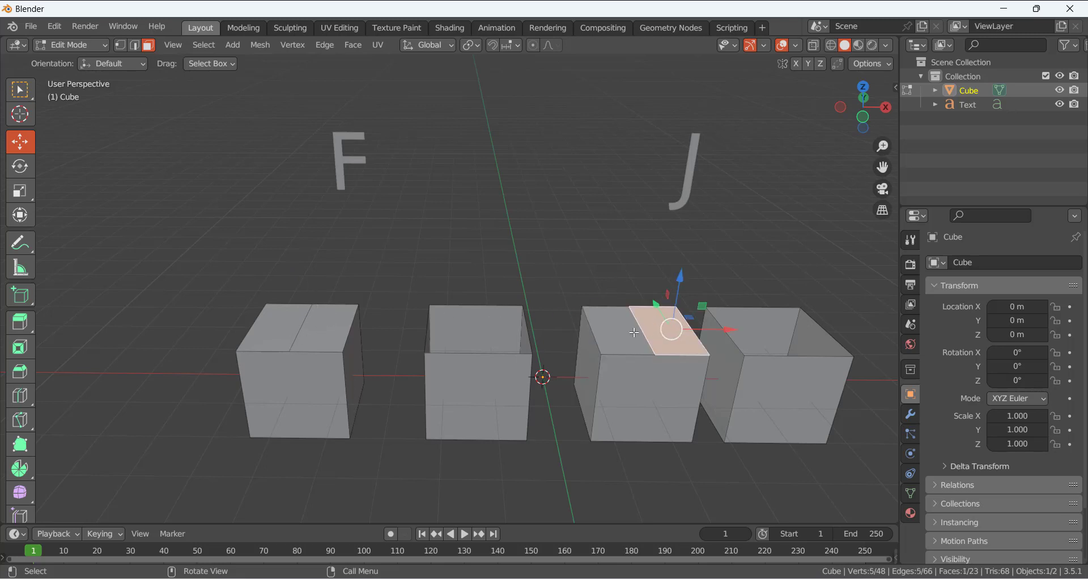
left_click(630, 334)
left_click(664, 332)
left_click(613, 333)
left_click(668, 326)
left_click(627, 333)
left_click(663, 327)
left_click(633, 326)
left_click(512, 255)
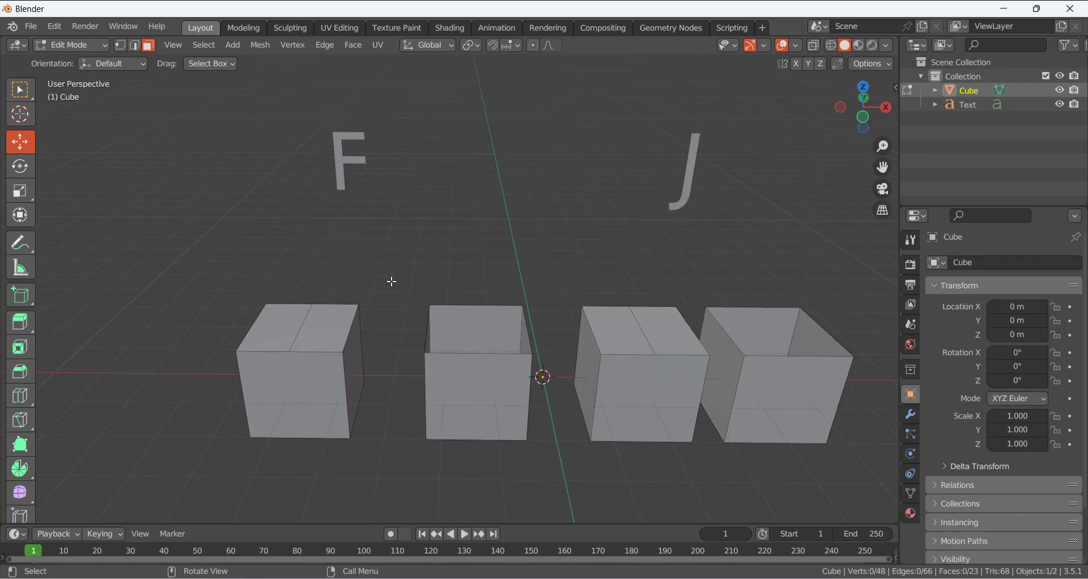
Create a second edge with the fill command between the left and right midpoint vertices on the first cube's top.
key("Tab")
key("Tab")
key("1")
left_click(352, 326)
left_click(253, 326, "shift")
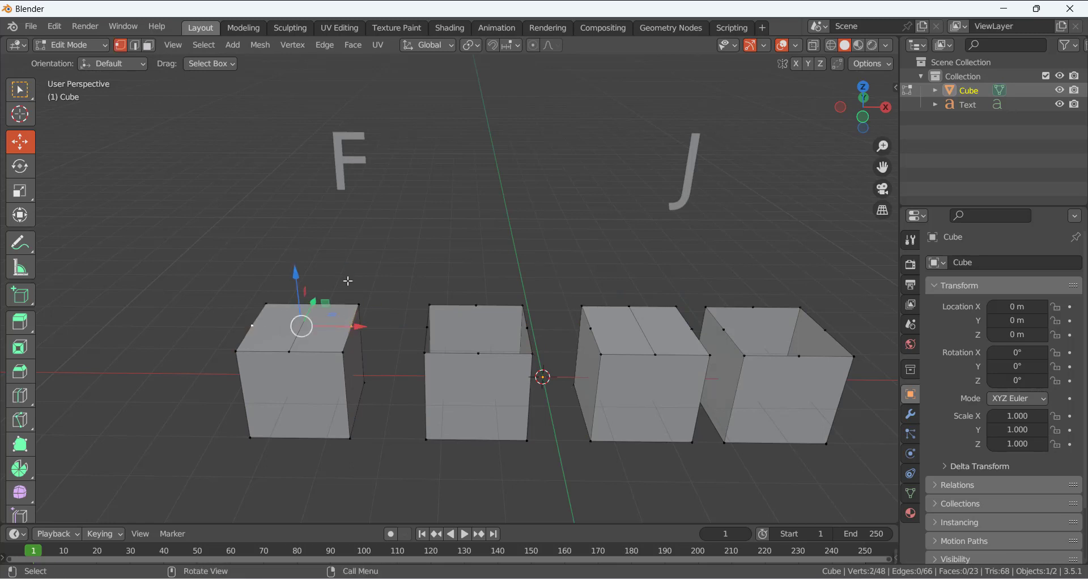
left_click(413, 285)
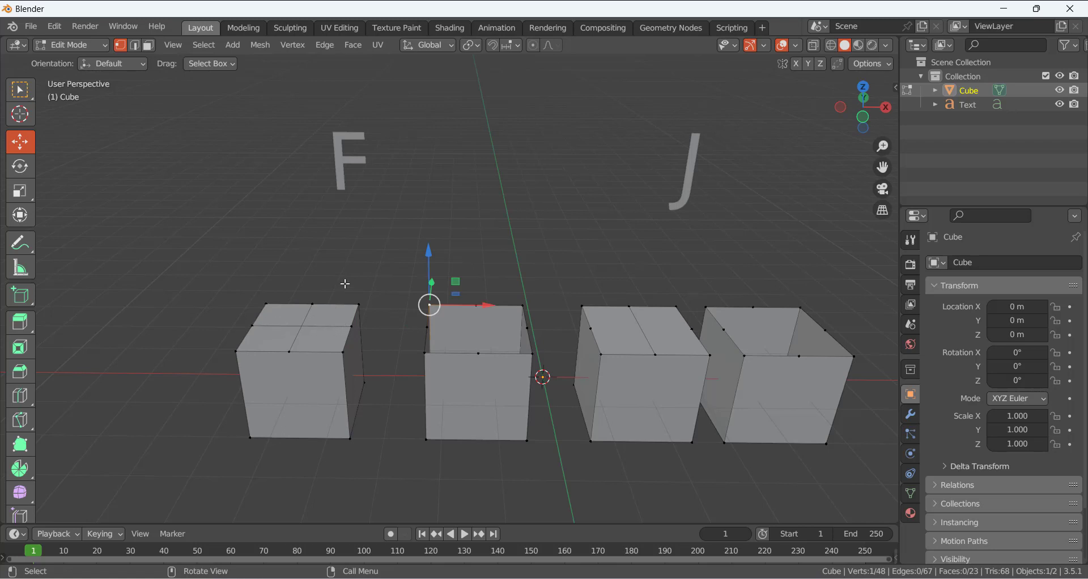
Check whether the crossing edges divide the first cube's top face, and return to vertex selection mode.
key("3")
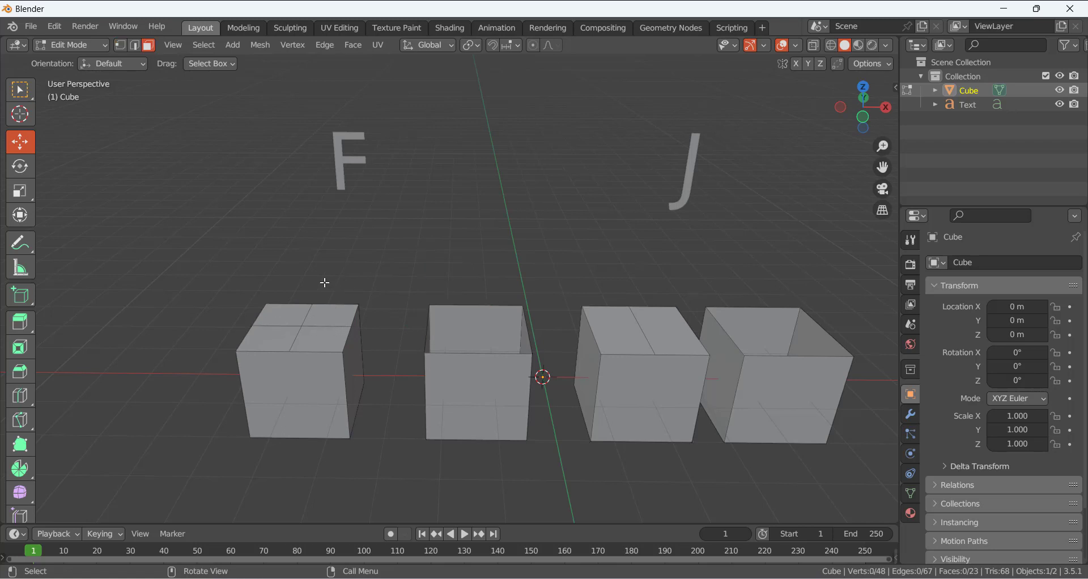
left_click(310, 317)
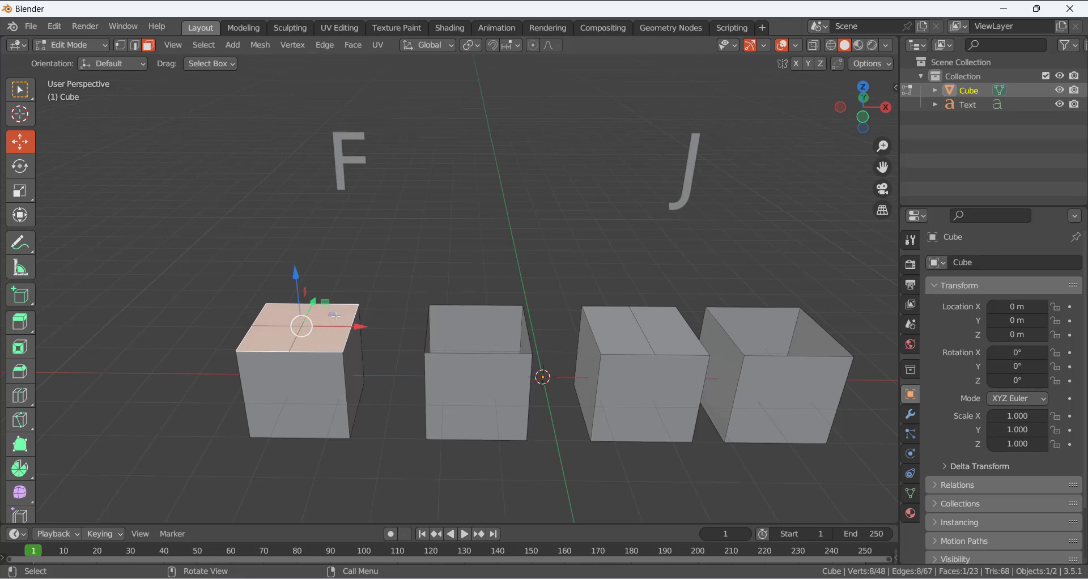
left_click(120, 46)
left_click(644, 231)
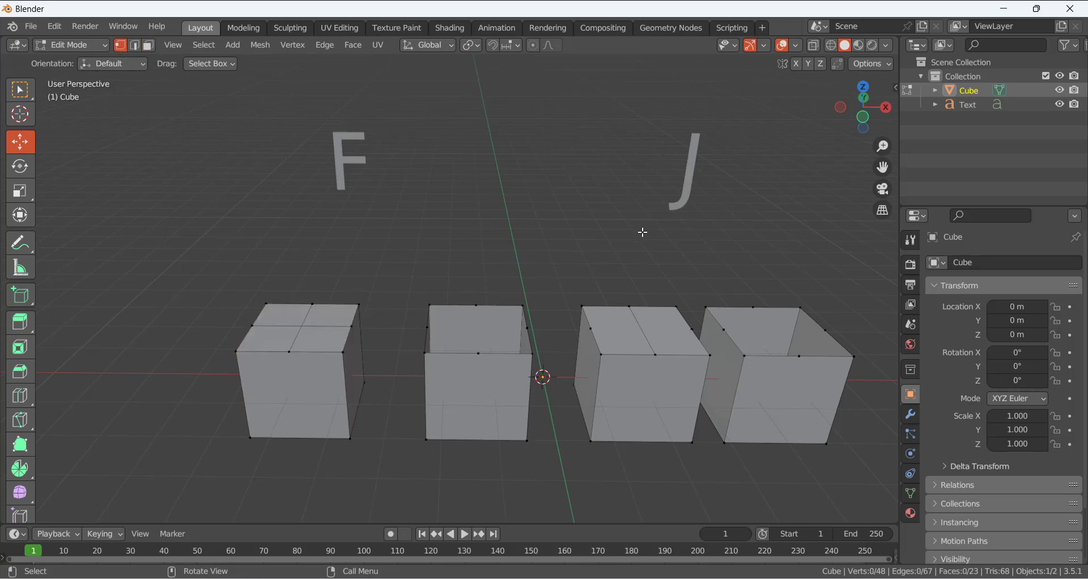
Connect the left and right midpoint vertices on the third cube's top with Connect Vertex Path.
left_click(691, 328)
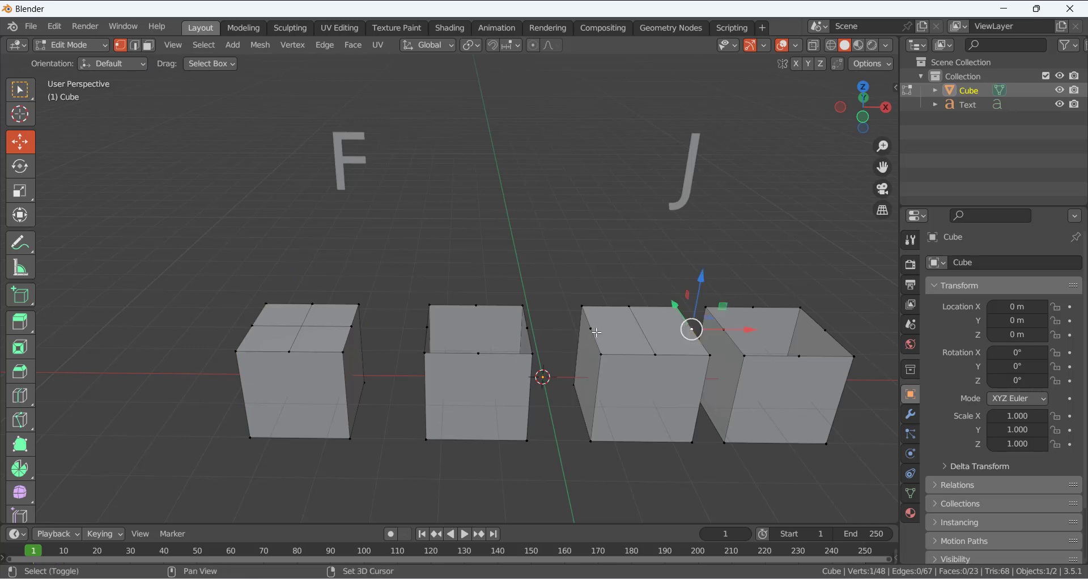
left_click(597, 332, "shift")
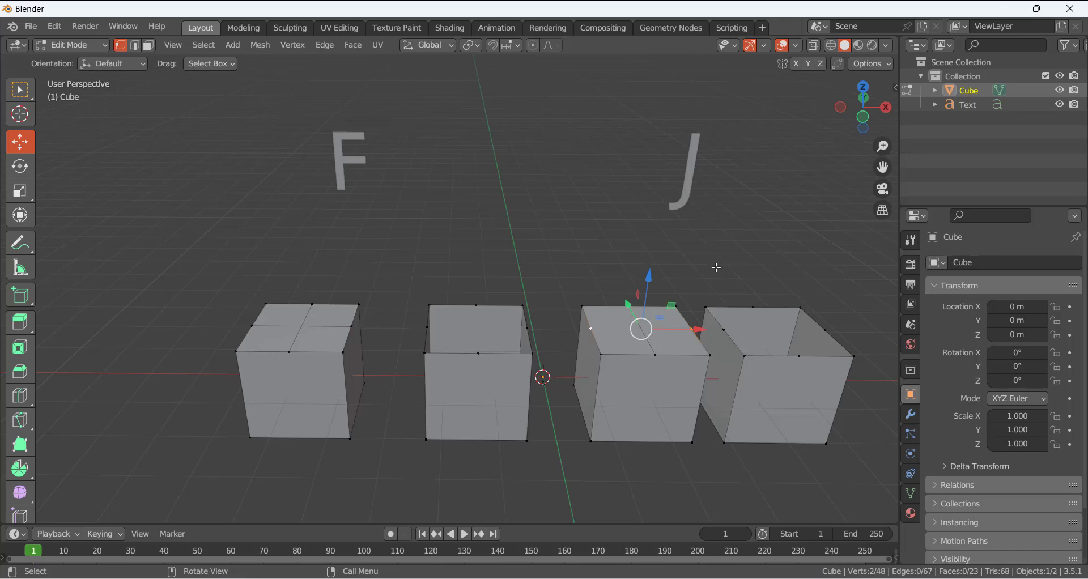
key("j")
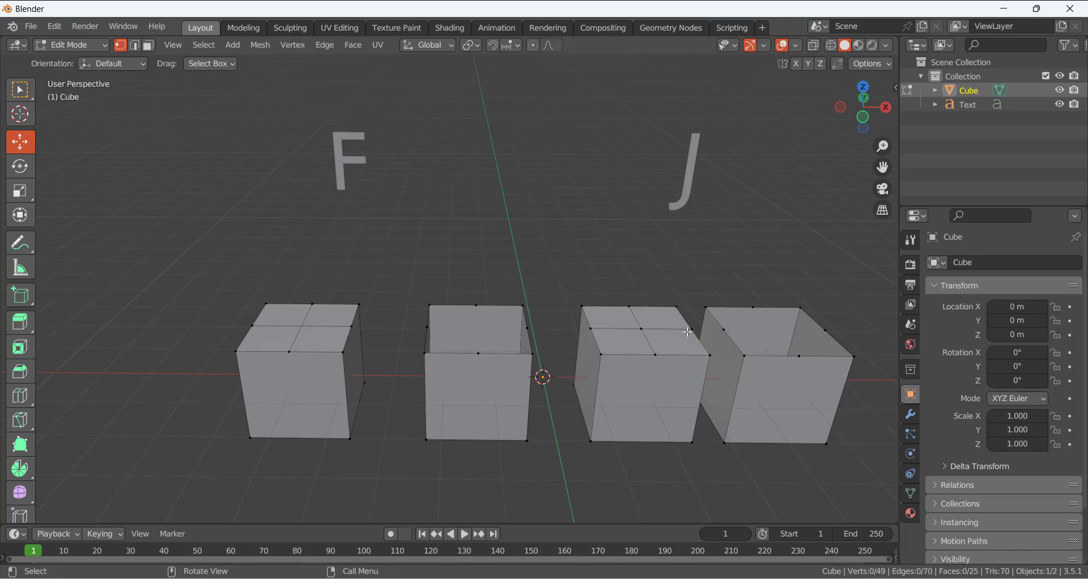
Inspect the centre vertex and the individual edge segments where the cuts cross on the third cube's top.
left_click(627, 329)
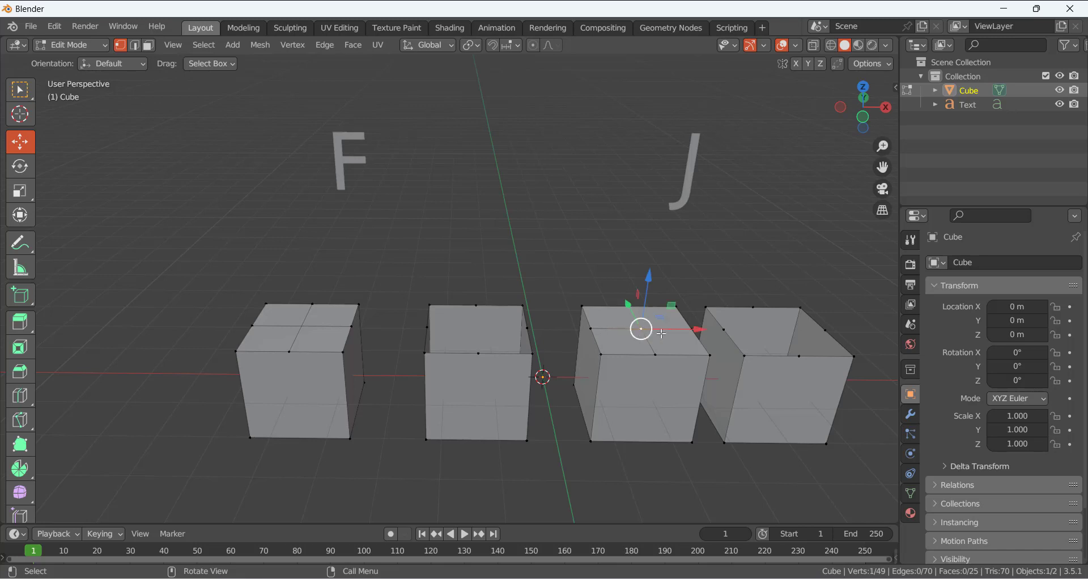
left_click(672, 330)
key("2")
left_click(674, 329)
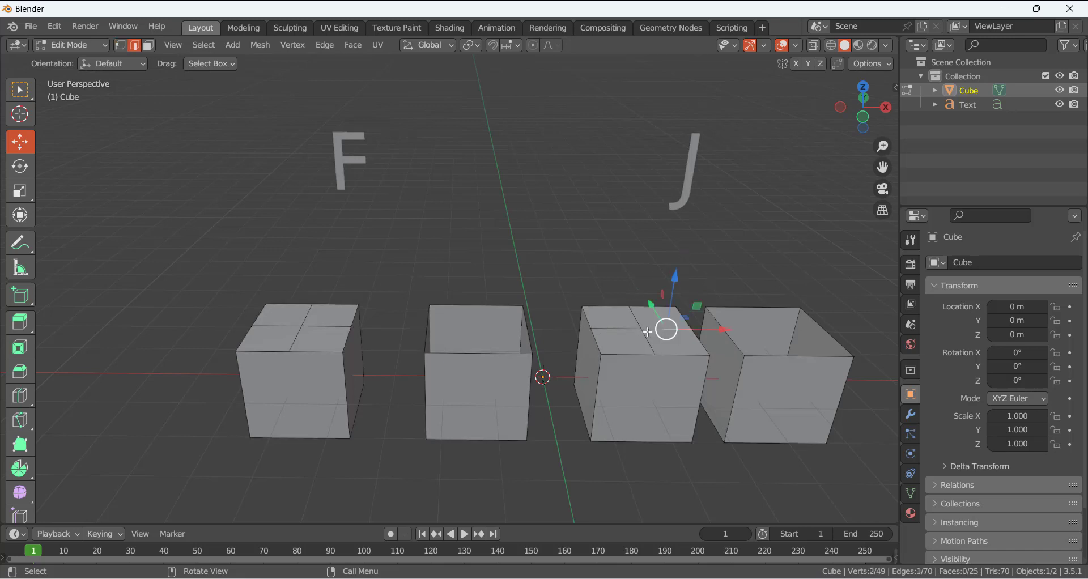
left_click(626, 338)
left_click(650, 331)
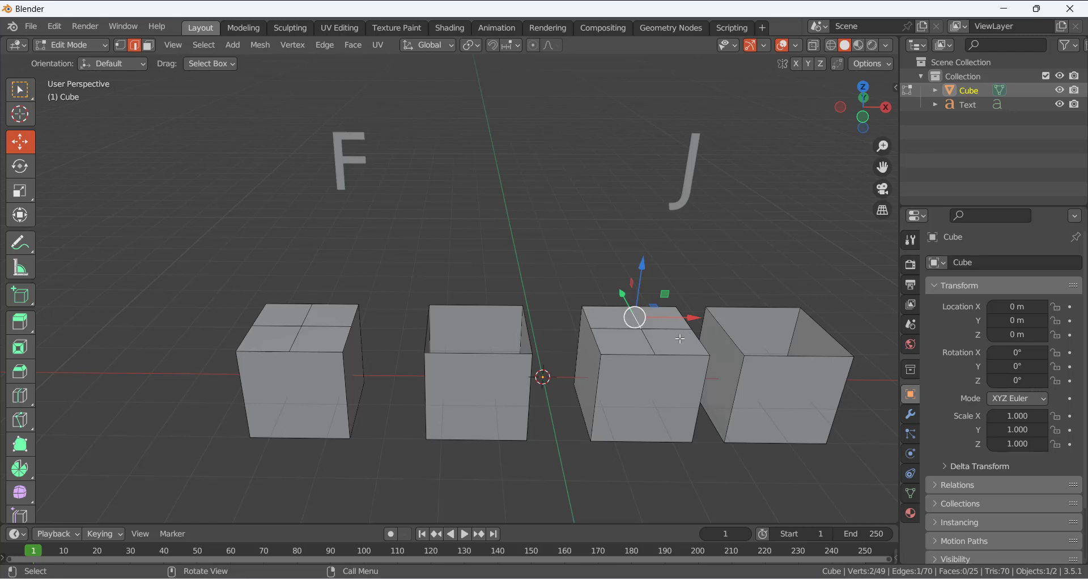
key("1")
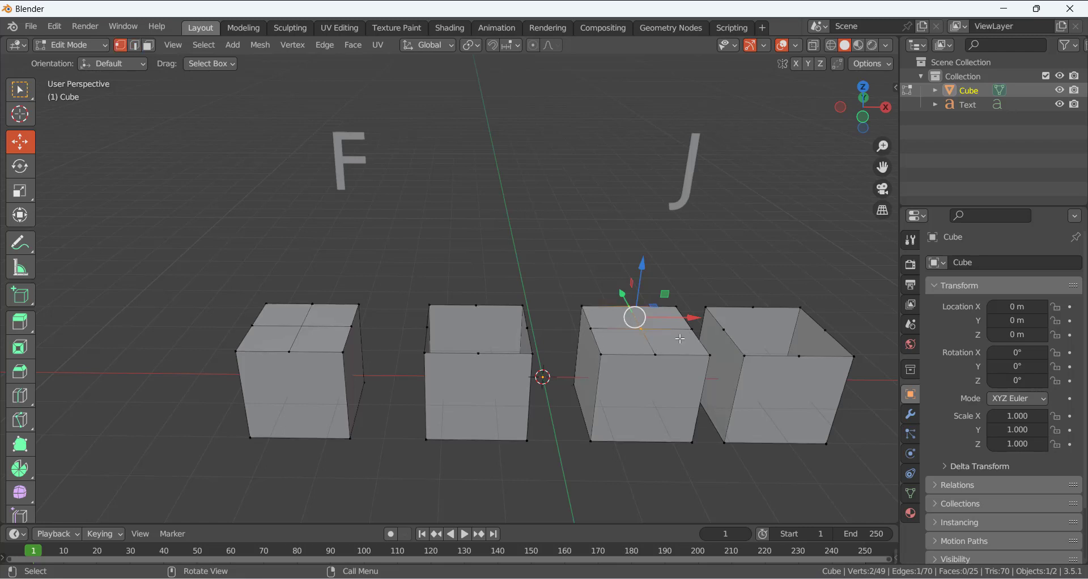
left_click(641, 330)
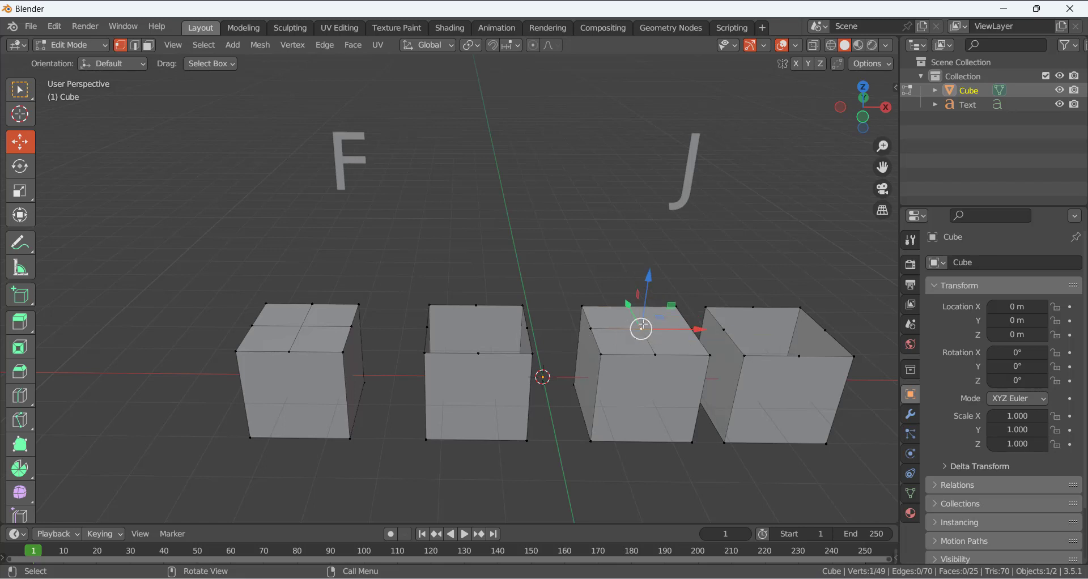
left_click(599, 254)
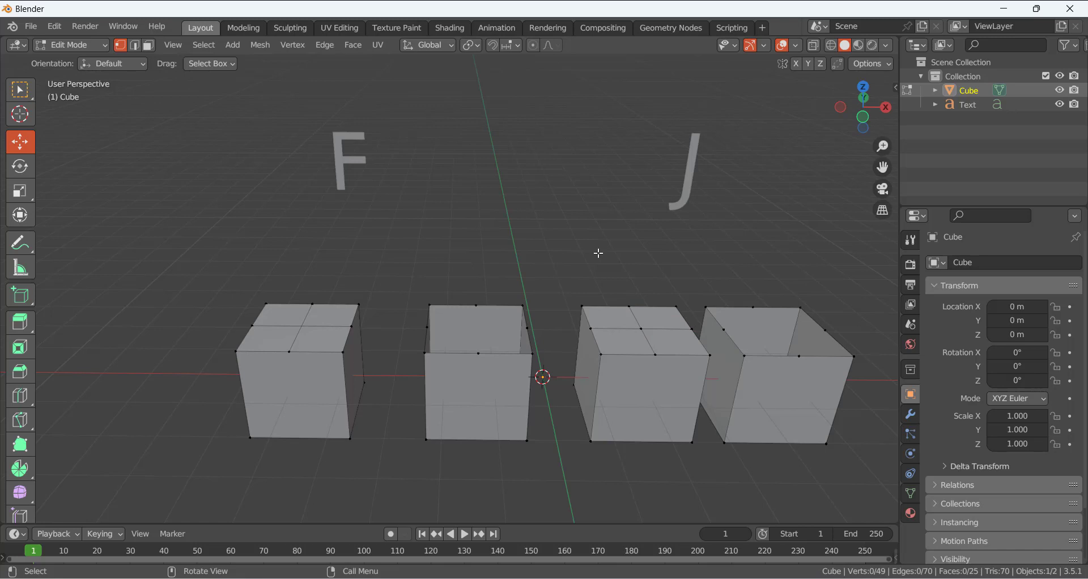
Check in face selection mode whether the four quarters of the third cube's top are separate faces.
key("3")
left_click(609, 317)
left_click(615, 339)
left_click(671, 339)
left_click(626, 326)
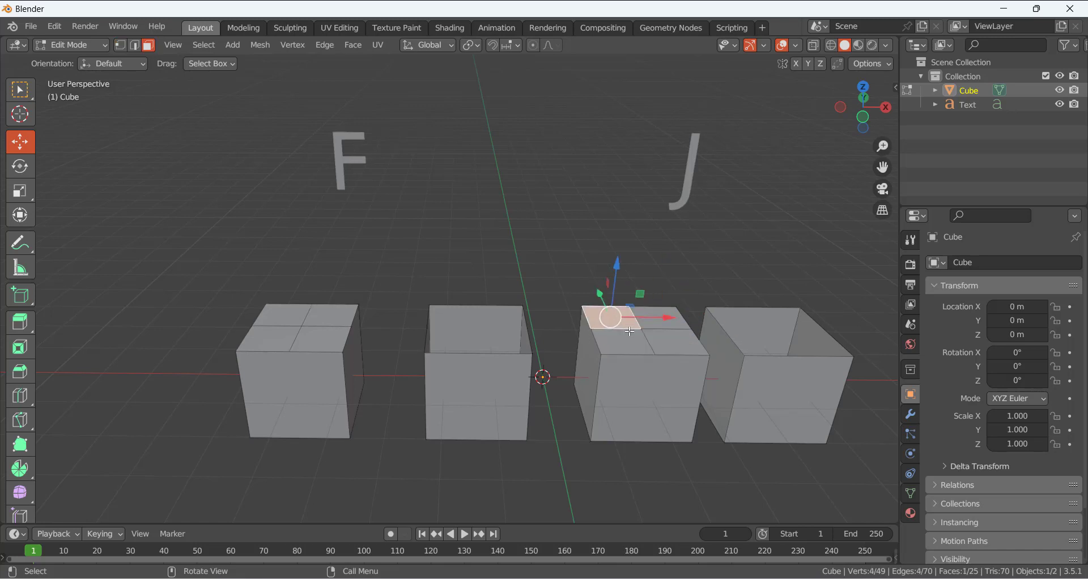
left_click(616, 340)
left_click(675, 340)
left_click(610, 318)
left_click(661, 317)
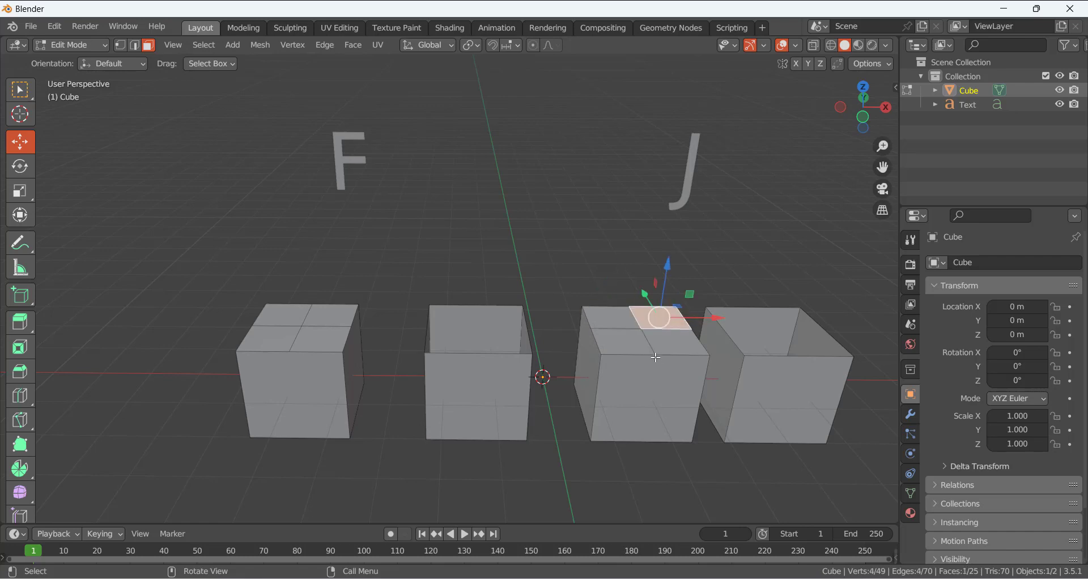
left_click(643, 339)
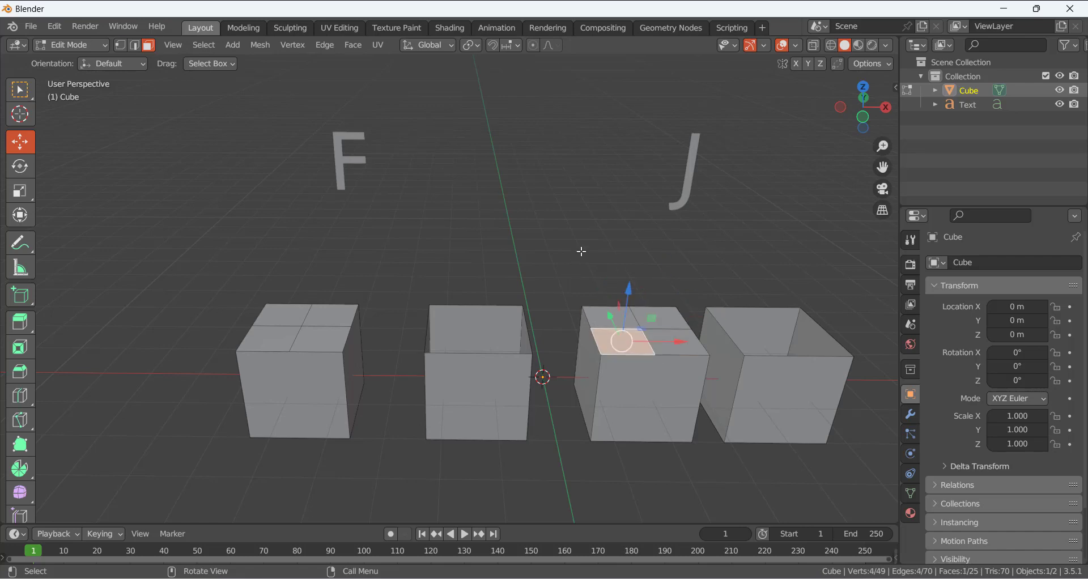
Create an edge with the fill command across the open second cube between its left and right rim midpoint vertices.
key("1")
left_click(528, 327)
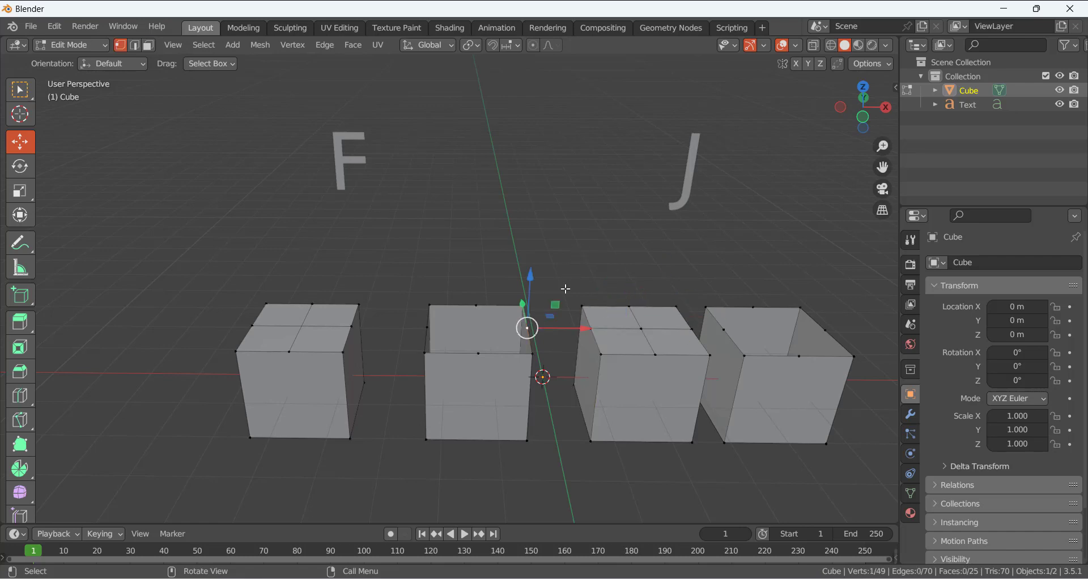
left_click(428, 327, "shift")
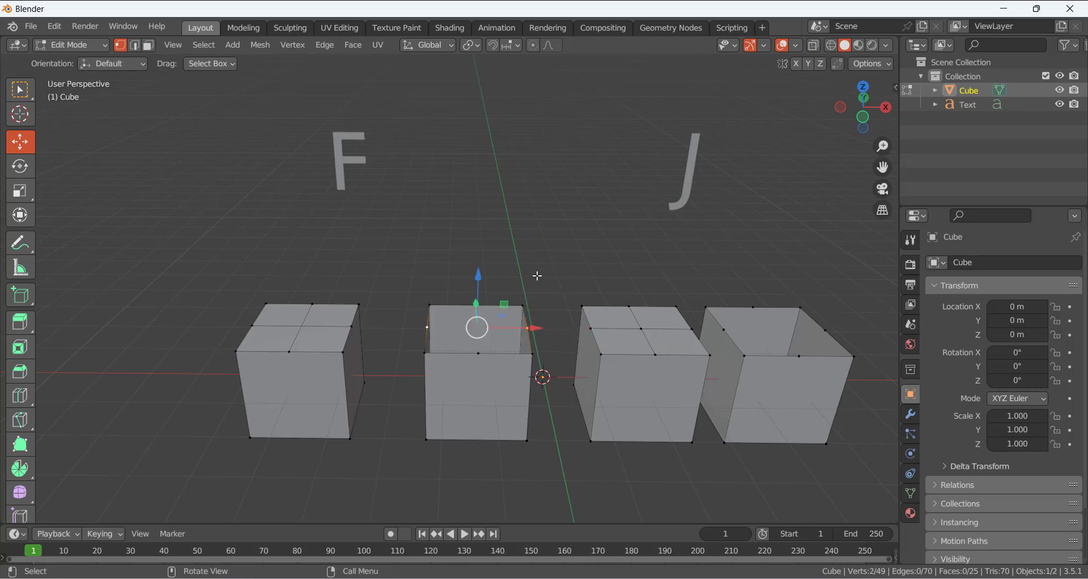
middle_click_drag(538, 276, 550, 255)
left_click(549, 252)
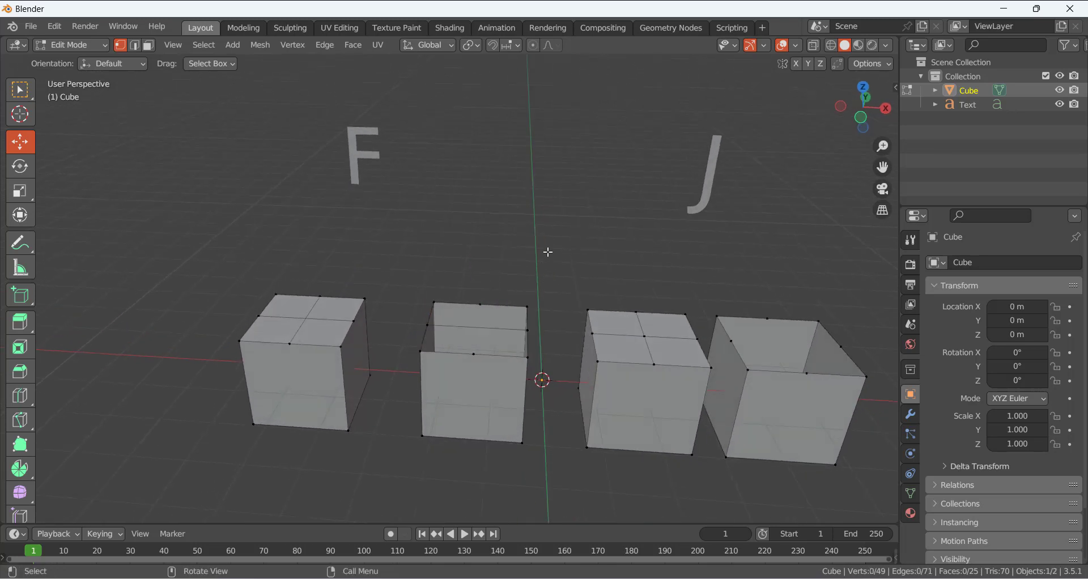
Use Connect Vertex Path on the back and front rim midpoint vertices of the open fourth cube.
mouse_move(546, 303)
middle_mouse_down()
mouse_move(544, 292)
mouse_move(550, 304)
middle_mouse_up()
left_click(762, 314)
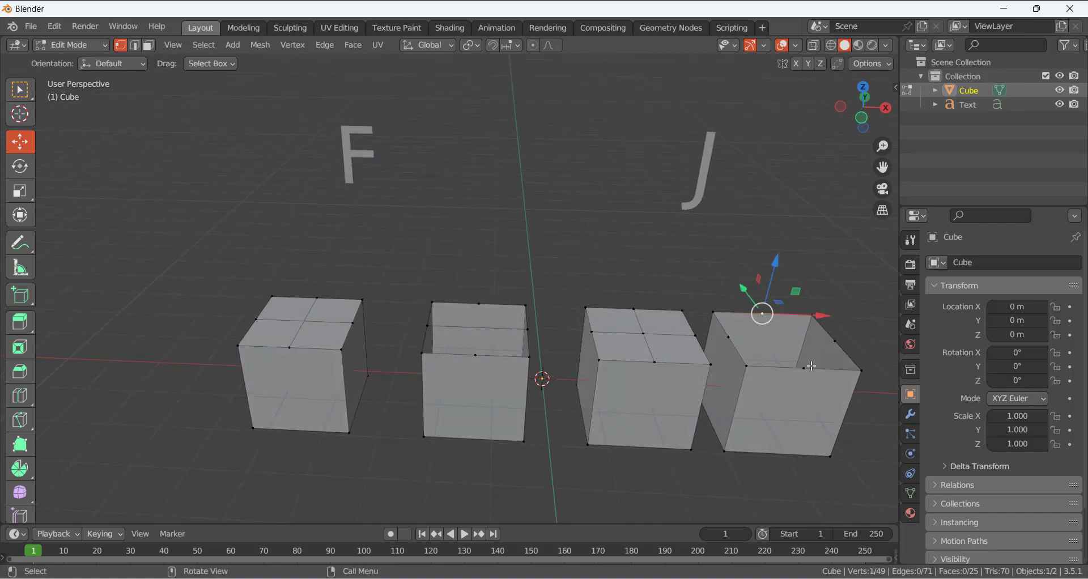
left_click(804, 369, "shift")
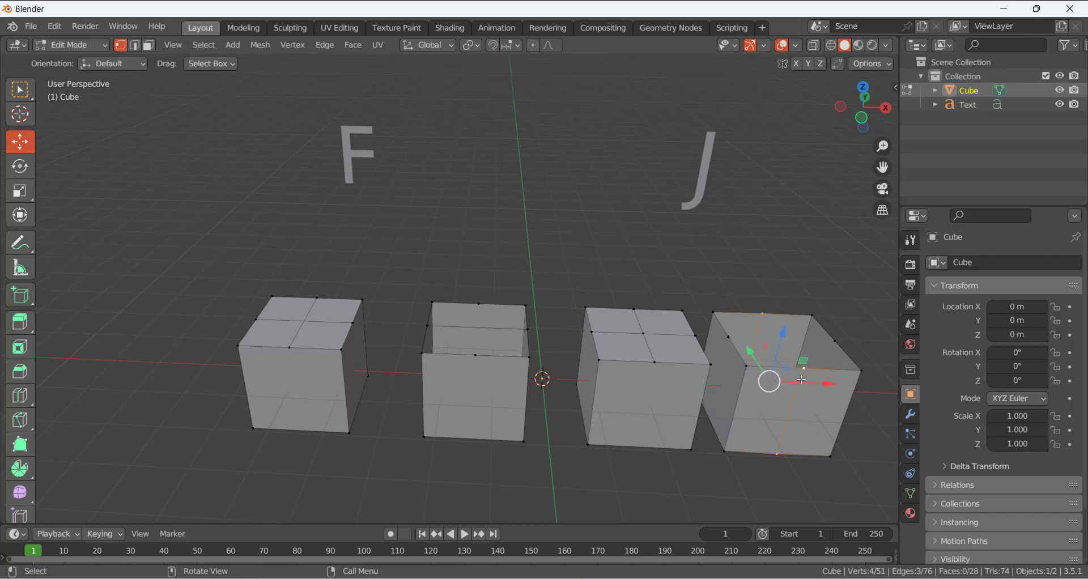
Create an edge with the fill command across the open fourth cube between its left and right rim midpoint vertices.
left_click(727, 338)
left_click(835, 341, "shift")
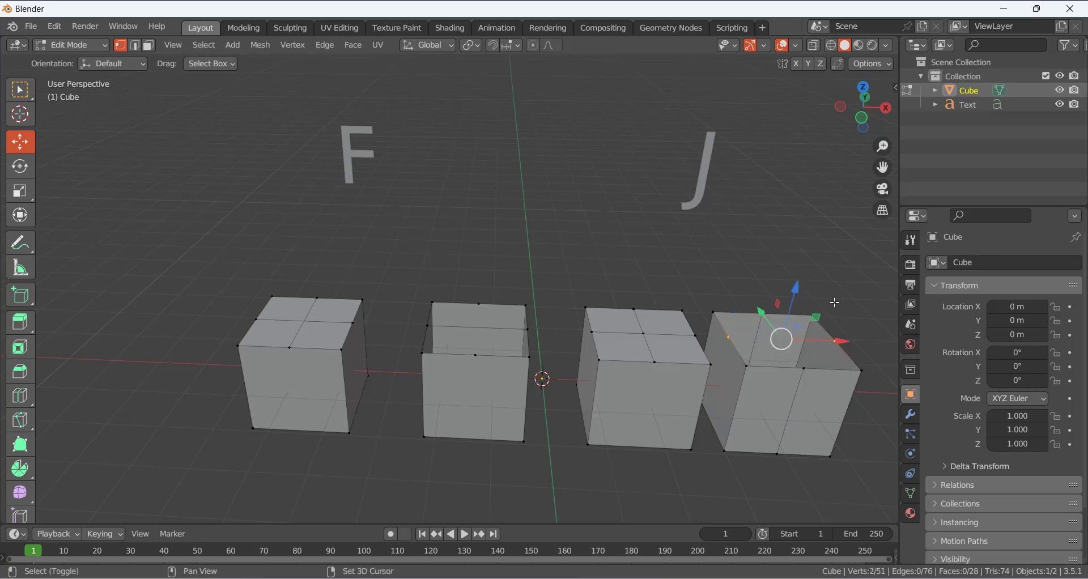
left_click(847, 279)
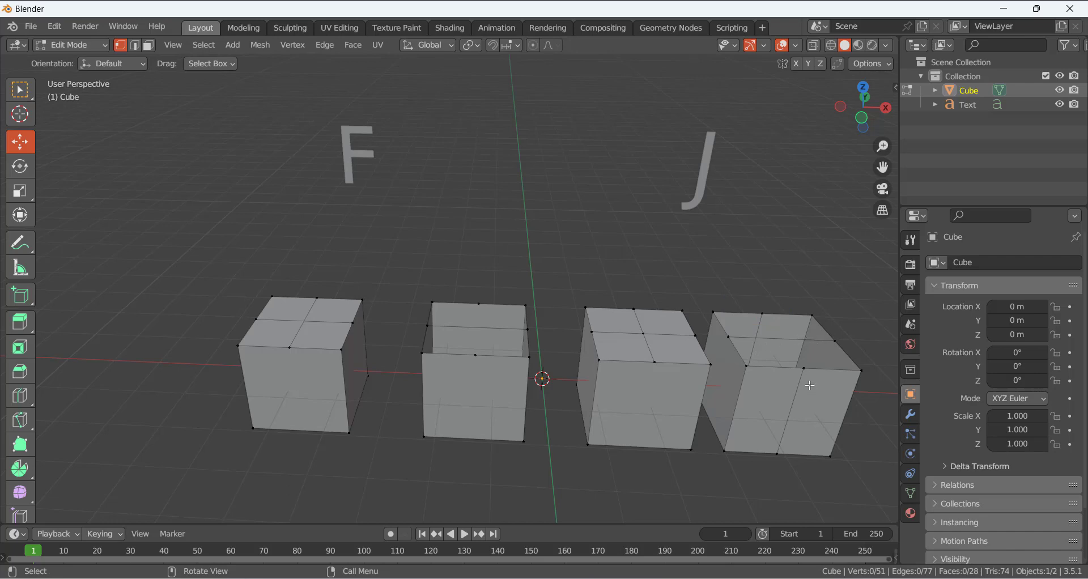
Create an edge with the fill command across the open second cube between its back and front rim midpoint vertices.
left_click(476, 311)
left_click(480, 352, "shift")
left_click(551, 272)
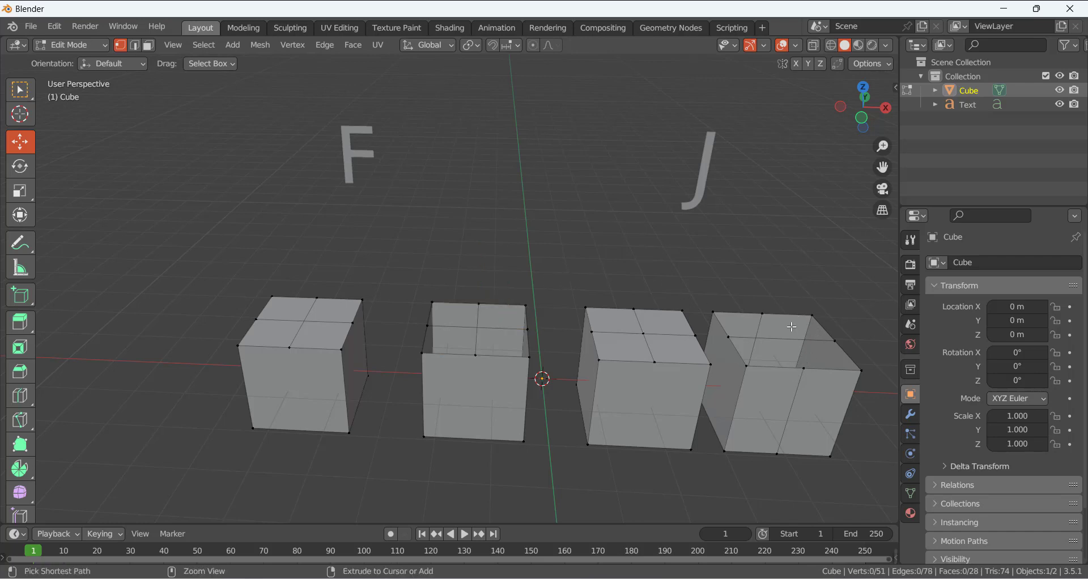
Undo the crossing edges just added on the open second and fourth cubes.
key("ctrl+z")
key("ctrl+z")
key("ctrl+z")
key("ctrl+z")
key("ctrl+z")
key("ctrl+z")
key("ctrl+z")
key("ctrl+z")
key("ctrl+z")
key("ctrl+z")
key("ctrl+z")
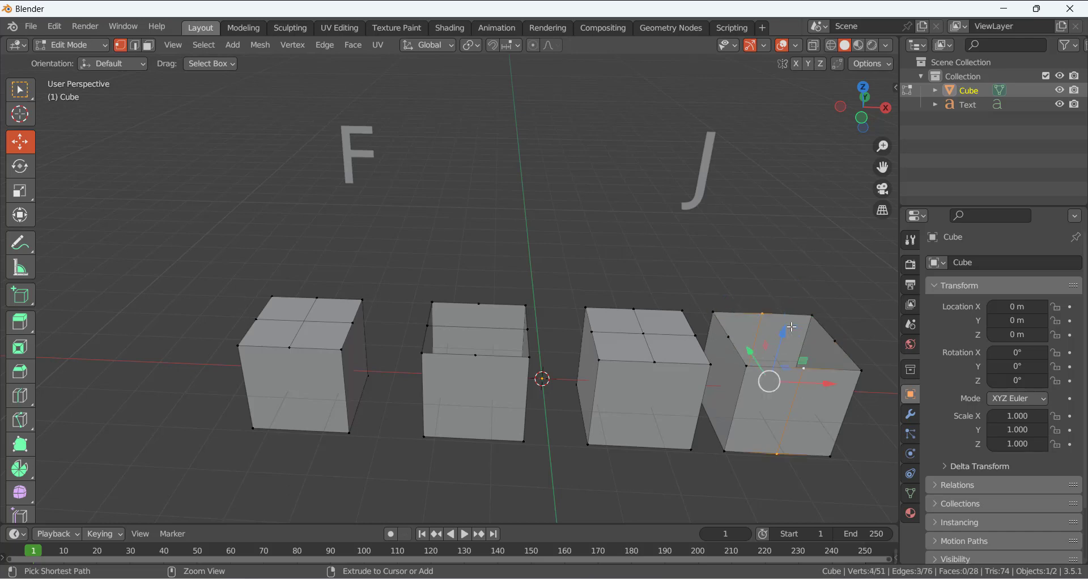
Retry Connect Vertex Path on the open fourth cube's rim midpoint vertices and undo the back-to-front connection.
left_click(835, 340, "shift")
key("j")
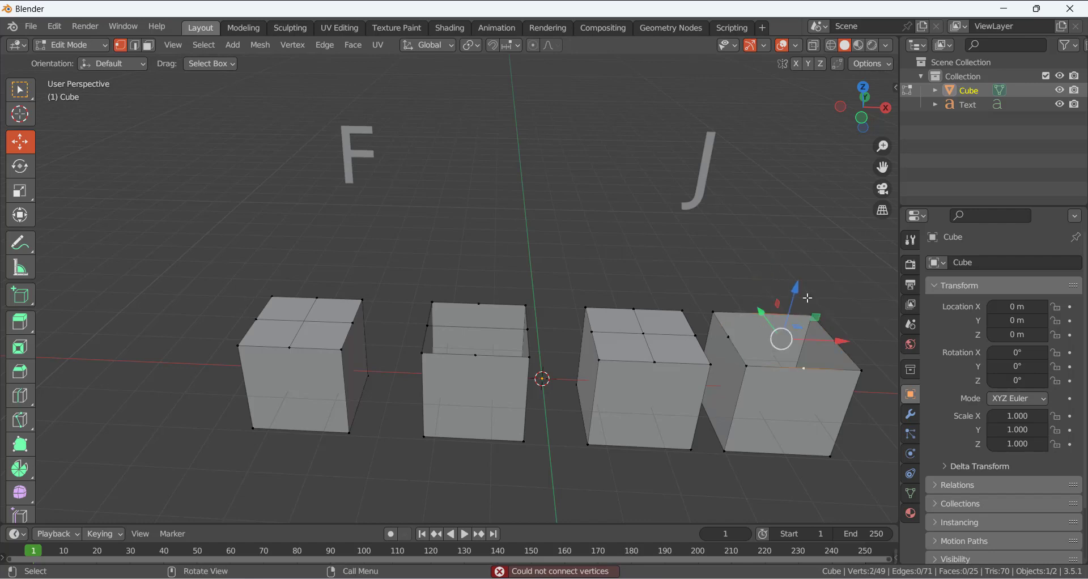
key("j")
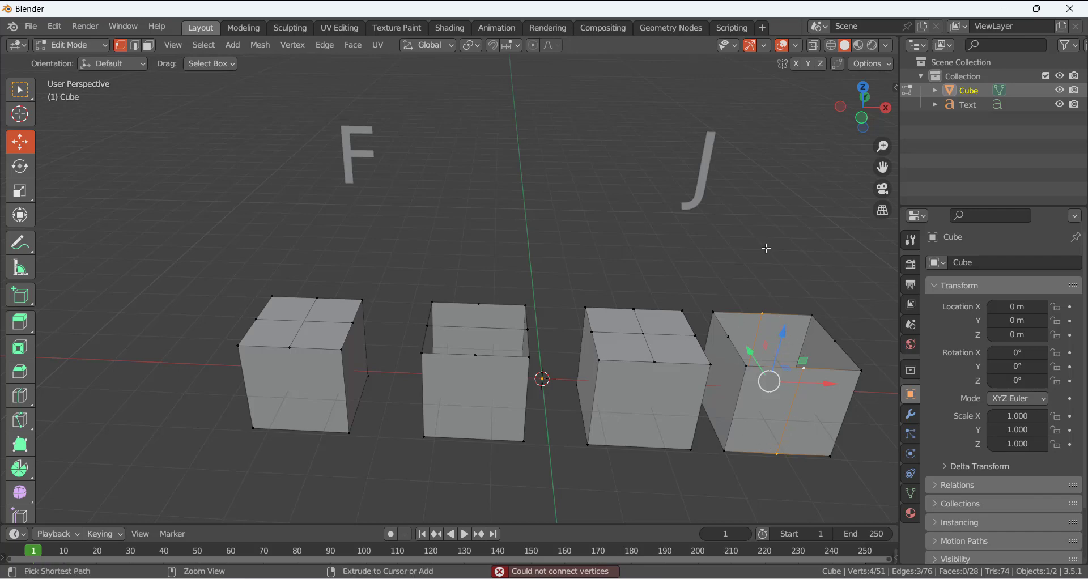
key("ctrl+z")
left_click(728, 337)
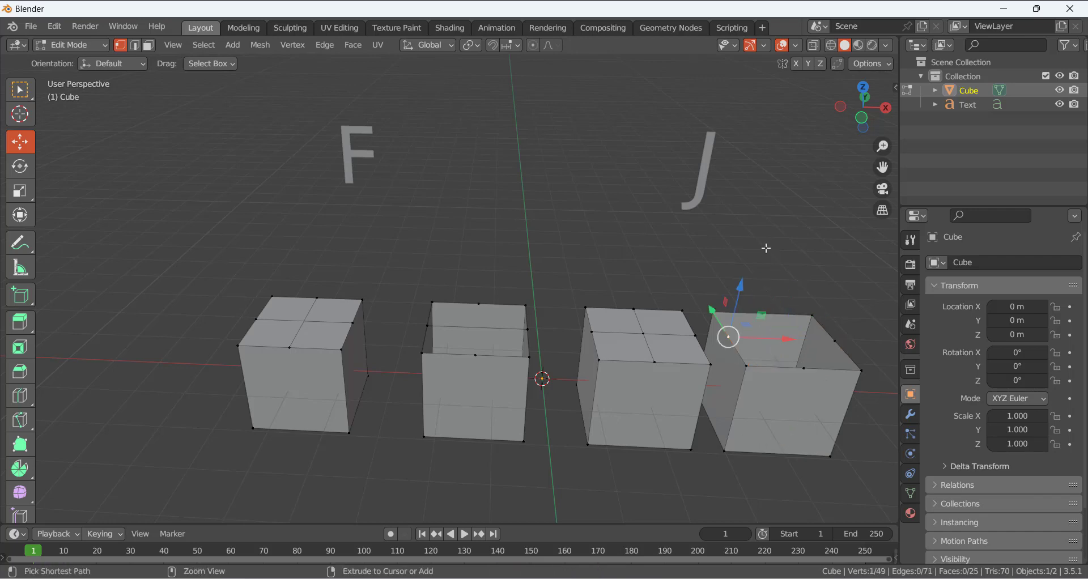
left_click(763, 313)
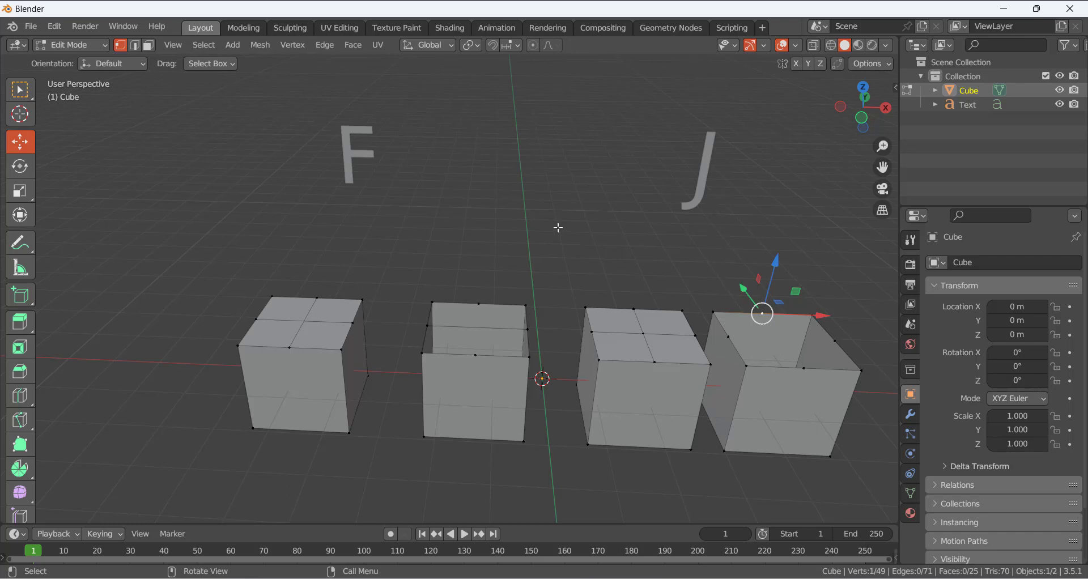
Join the back and front rim midpoint vertices of the open second cube with a new filled edge.
key("alt+a")
left_click(479, 310)
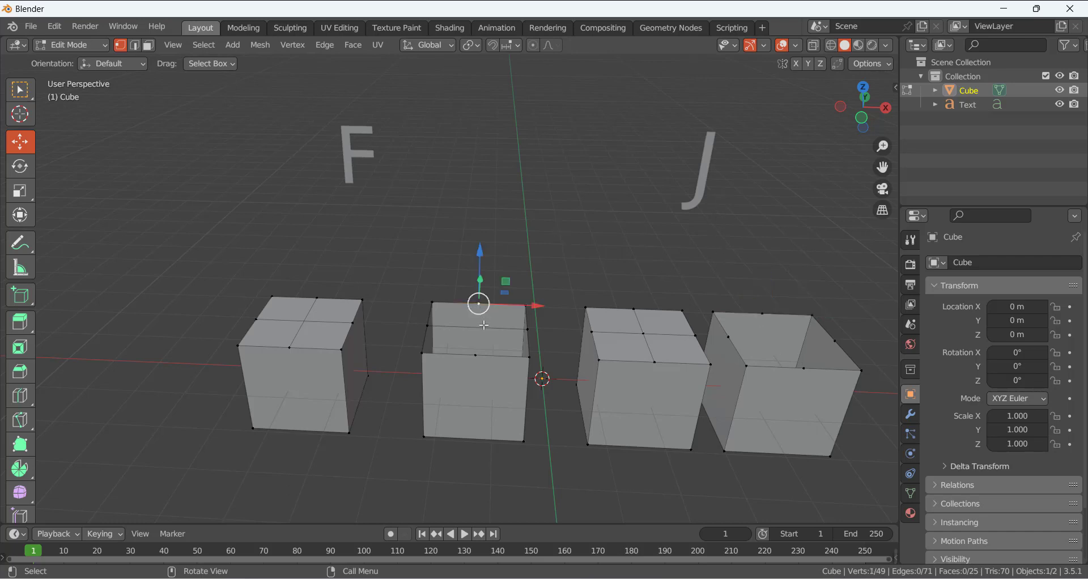
left_click(476, 356, "shift")
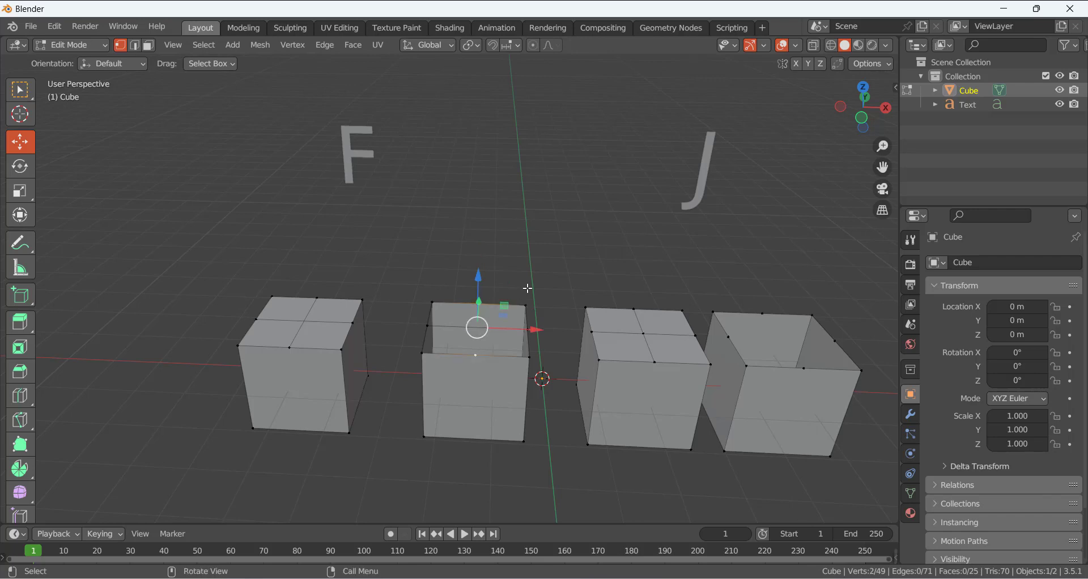
key("alt+a")
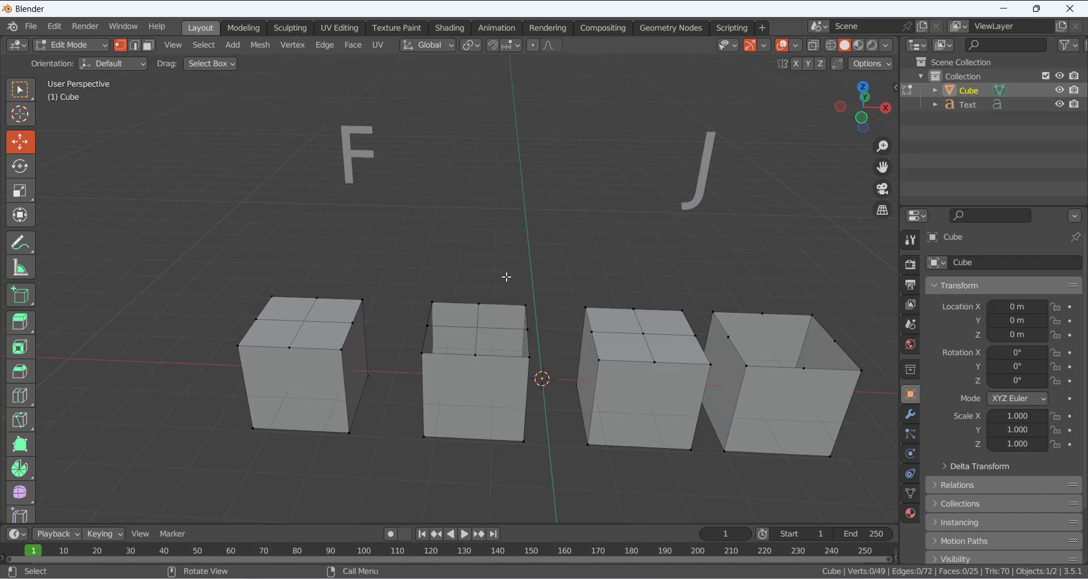
In edge selection mode, fill the back half of the second cube's open top using the middle edge and both back rim edges.
key("2")
left_click(499, 305)
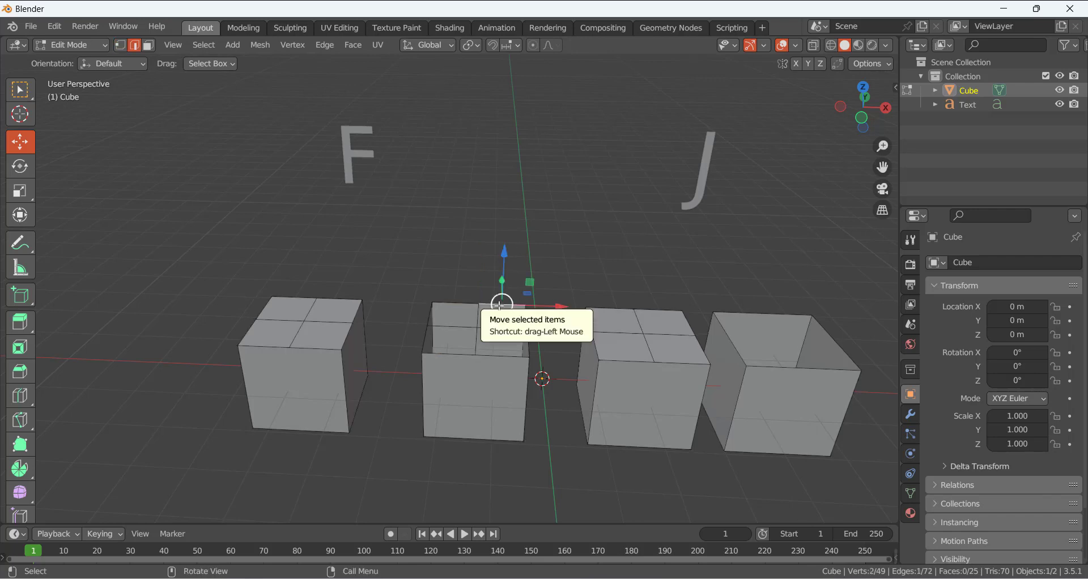
left_click(499, 330, "shift")
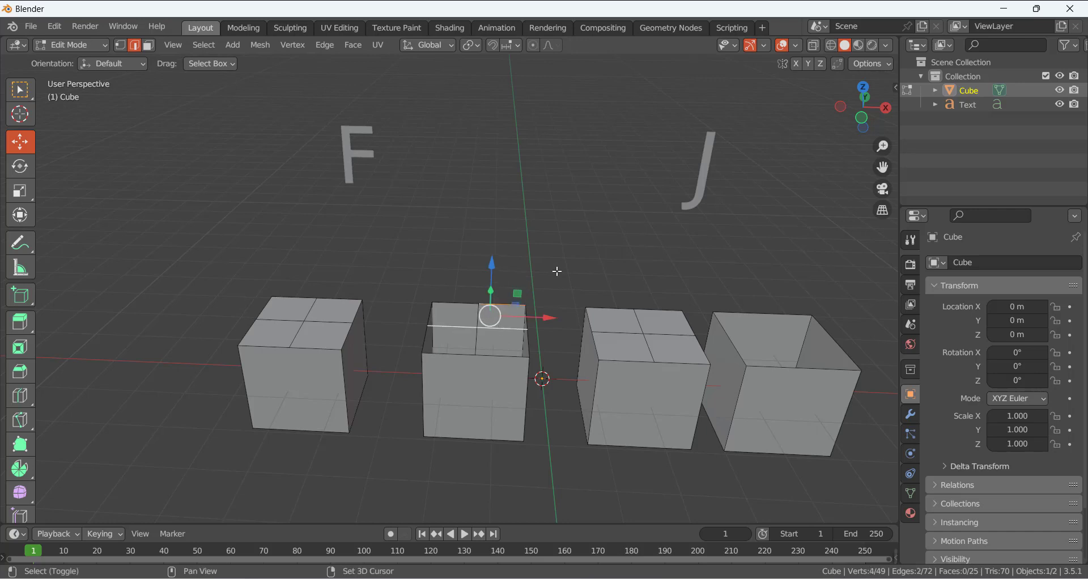
left_click(476, 303, "shift")
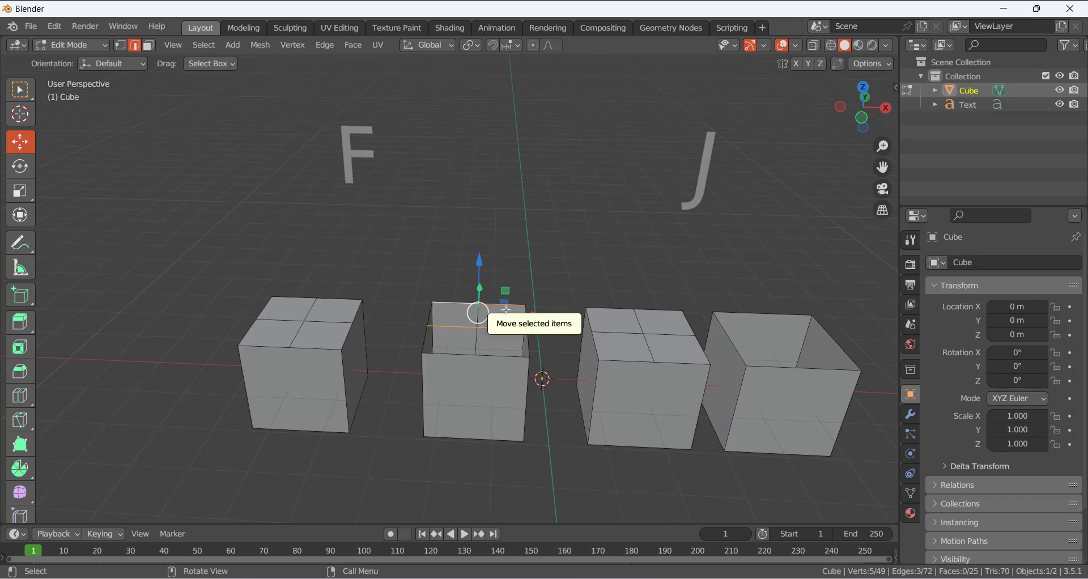
key("f")
left_click(531, 280)
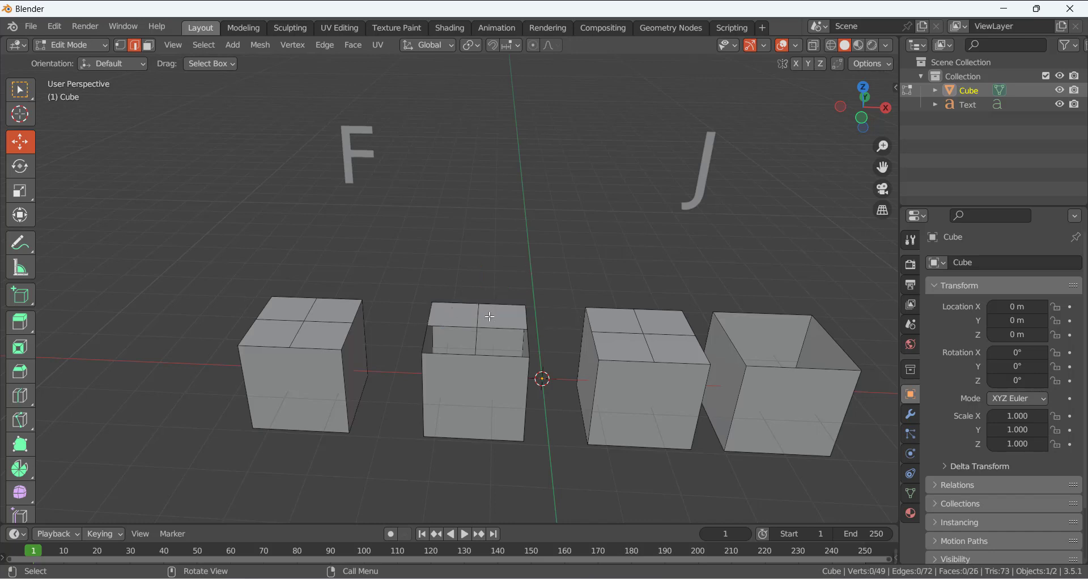
Fill the front half of the second cube's top with a face using the middle edge and both front rim edges.
left_click(464, 327)
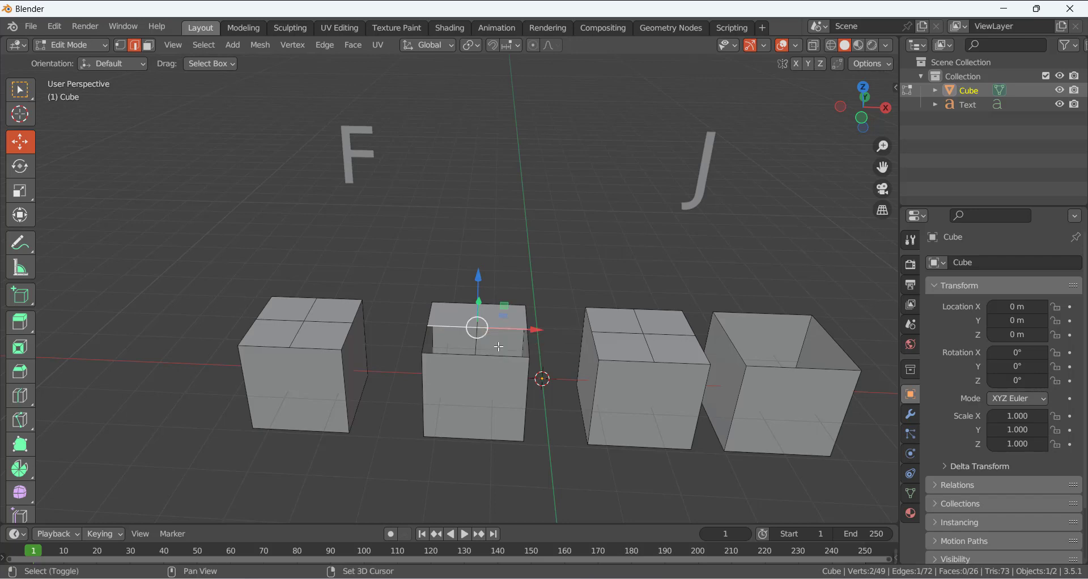
left_click(491, 355, "shift")
left_click(460, 356, "shift")
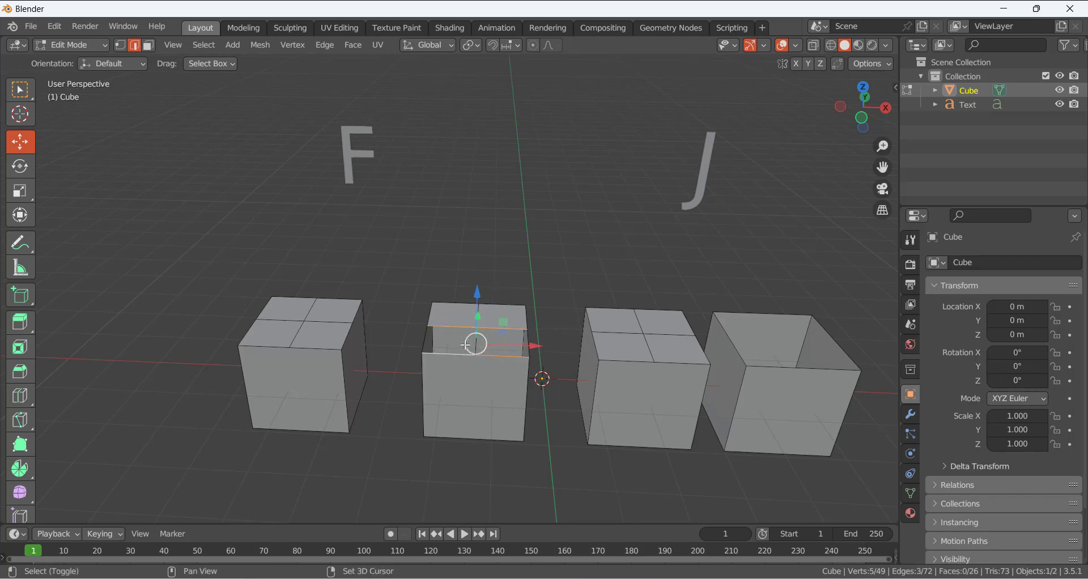
key("f")
left_click(527, 265)
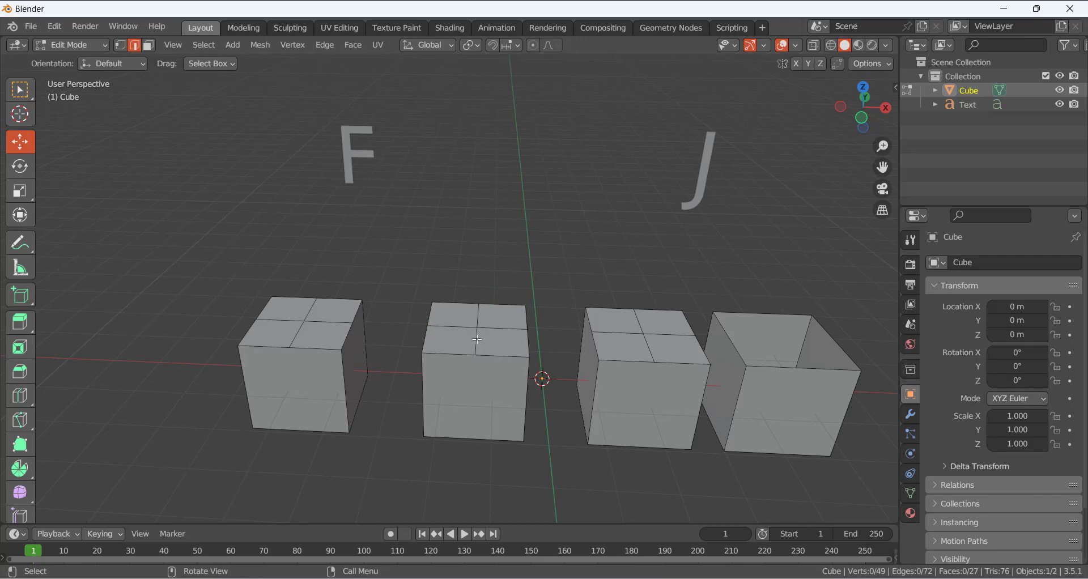
Use Connect Vertex Path on the left halves of the open fourth cube's back and front rim edges and inspect the cuts underneath.
left_click(757, 313, "shift")
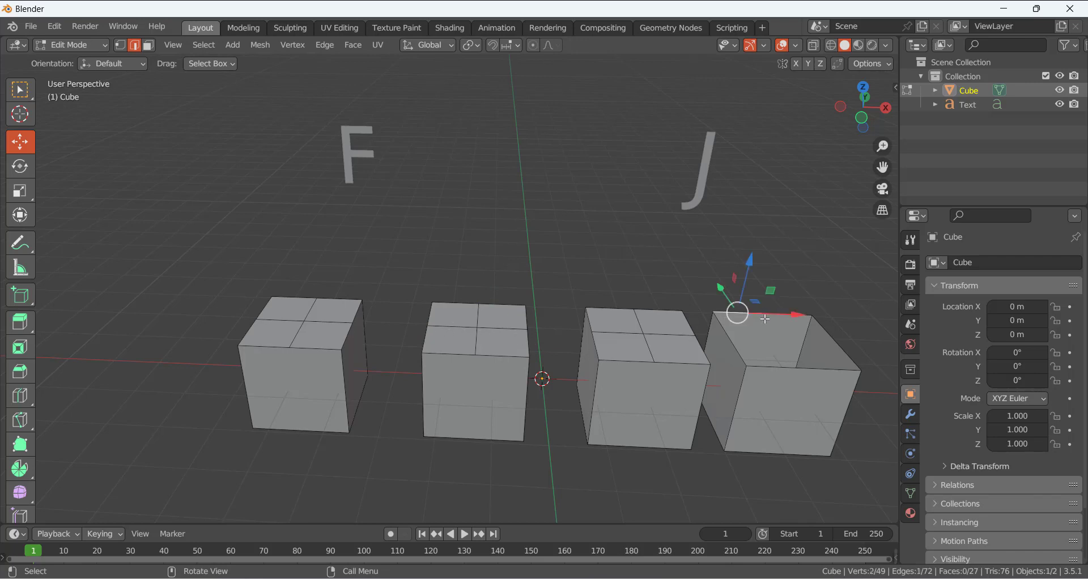
left_click(770, 366, "shift")
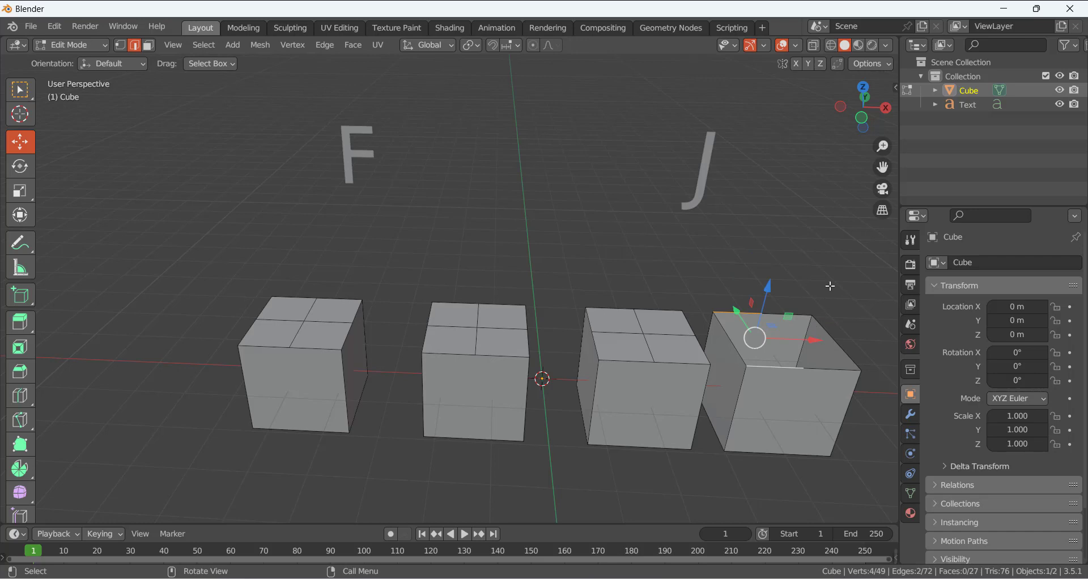
key("j")
middle_click_drag(772, 302, 802, 439)
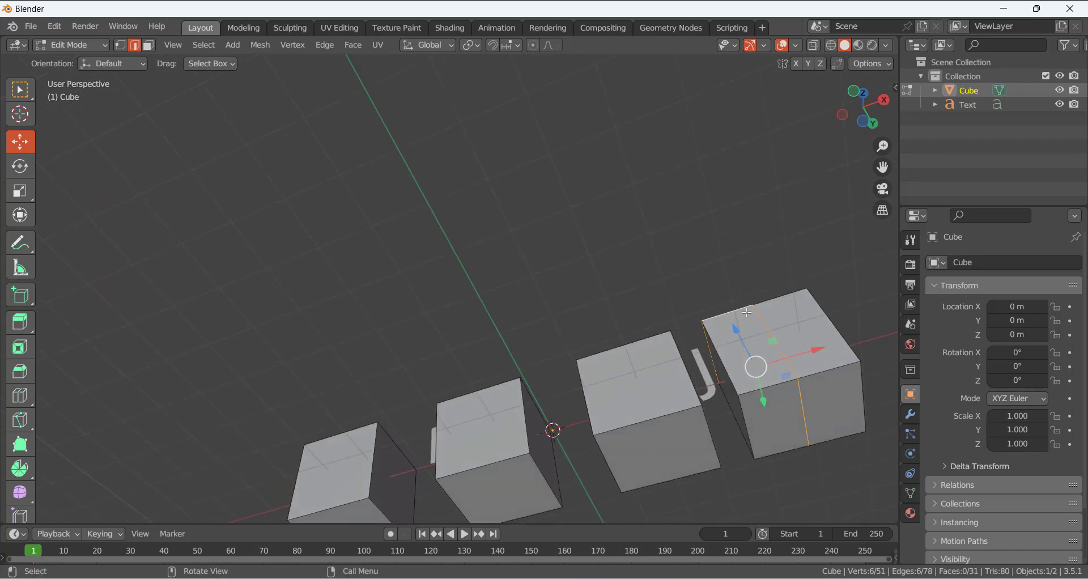
middle_click_drag(747, 313, 767, 417)
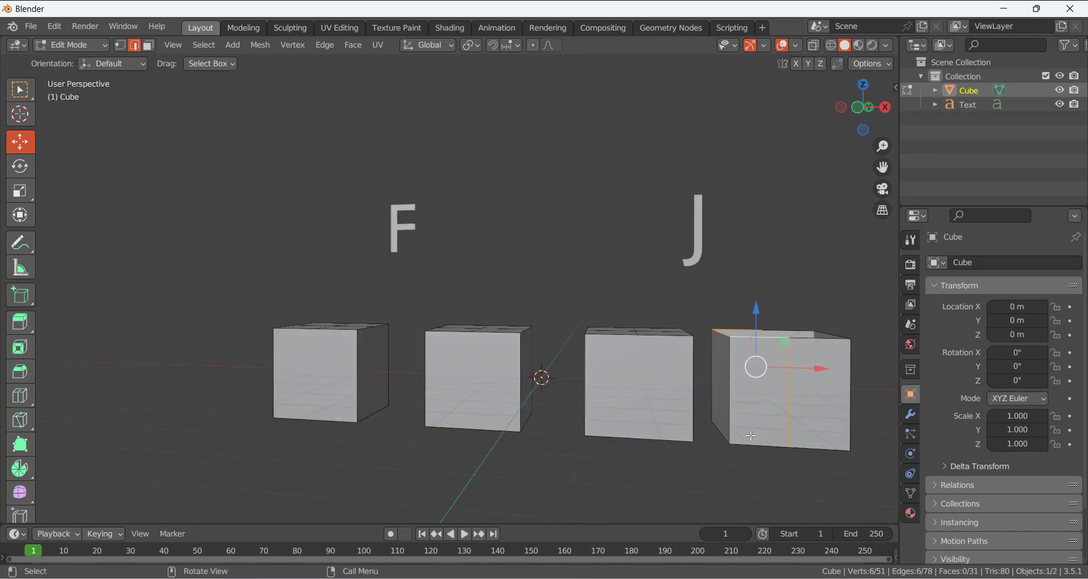
middle_click_drag(721, 319, 642, 301)
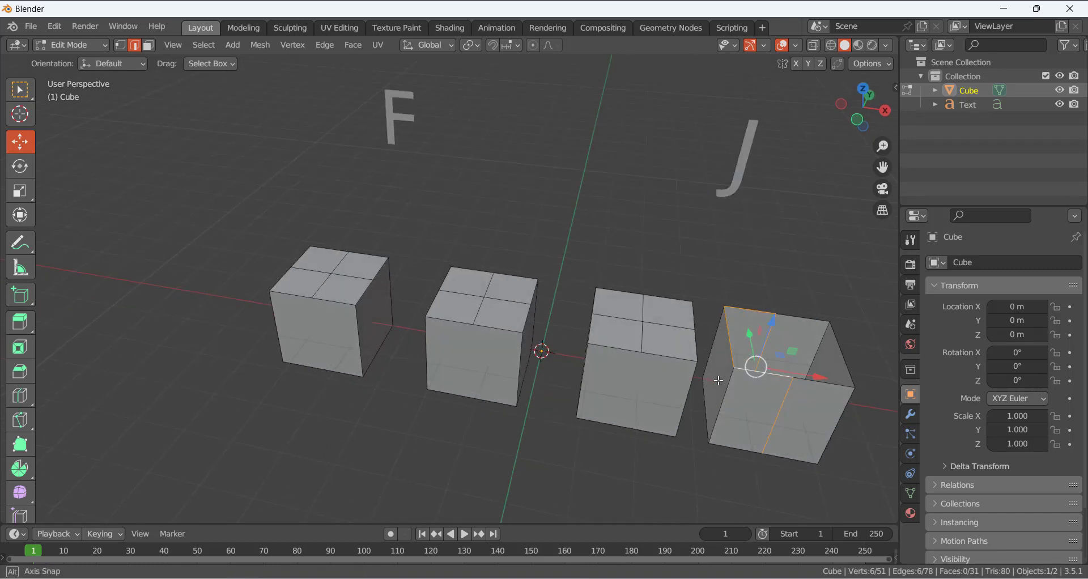
Undo the fourth cube's connection and the two face fills on the second cube's top, leaving nothing selected.
key("ctrl+z")
key("ctrl+z")
key("ctrl+z")
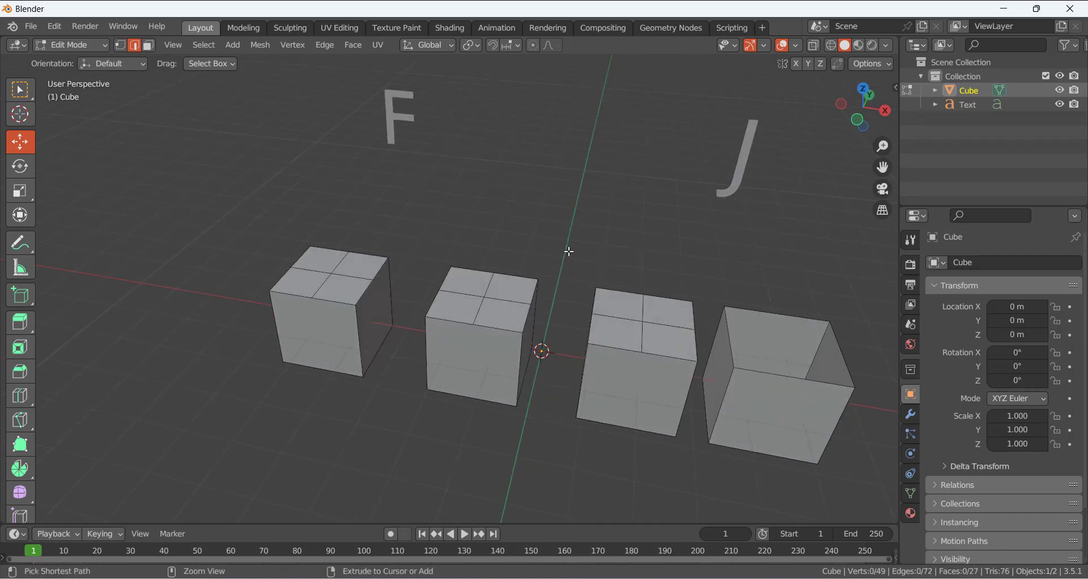
key("ctrl+z")
key("ctrl+z")
key("ctrl+z")
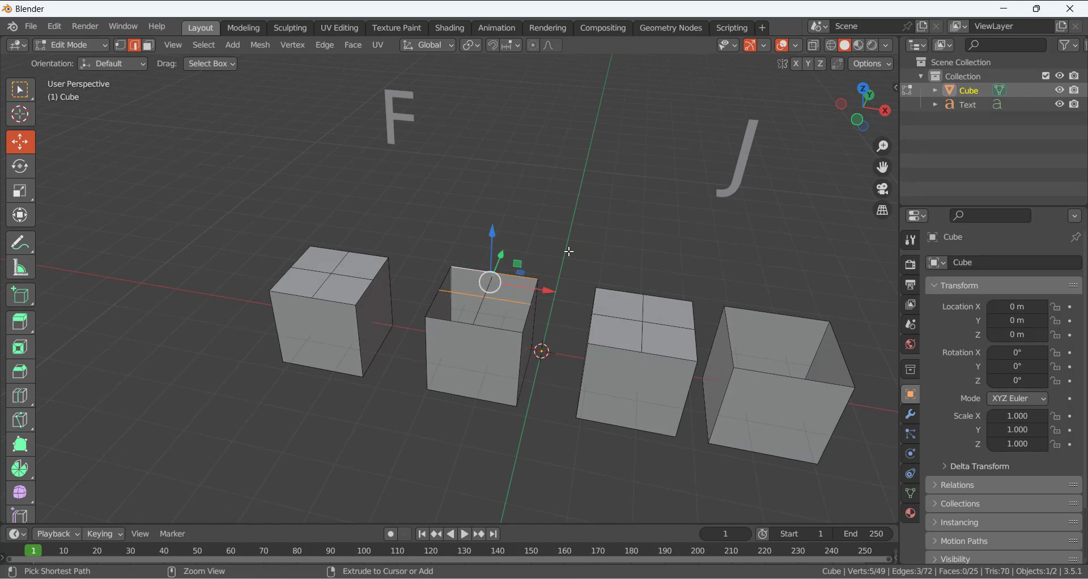
middle_click_drag(569, 248, 576, 226)
left_click(567, 231)
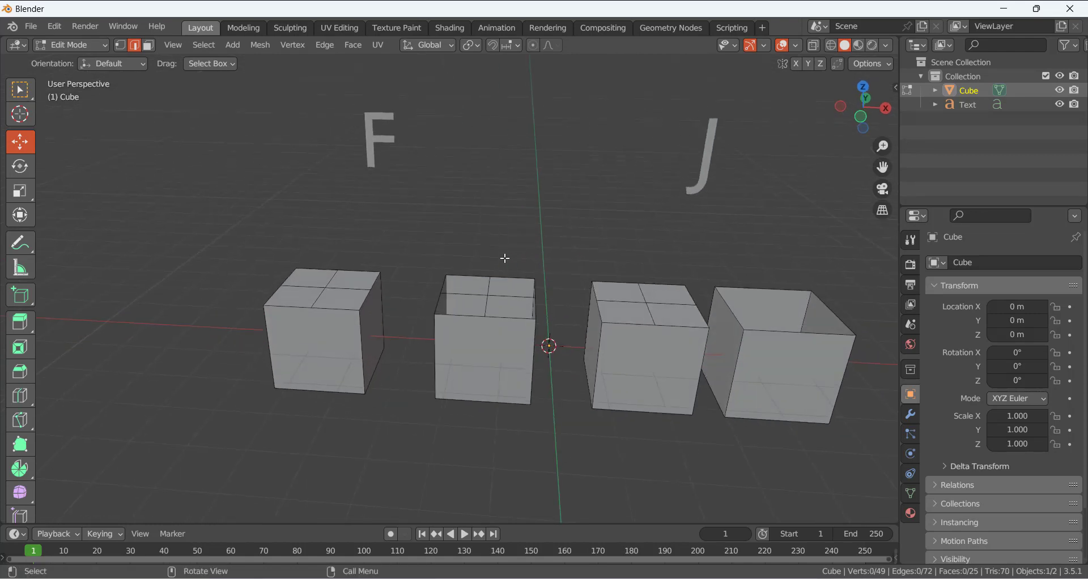
Add a circle to the mesh and move it along the X axis to just beyond the open fourth cube.
middle_click_drag(505, 259, 362, 137)
scroll(404, 149, "down", 2)
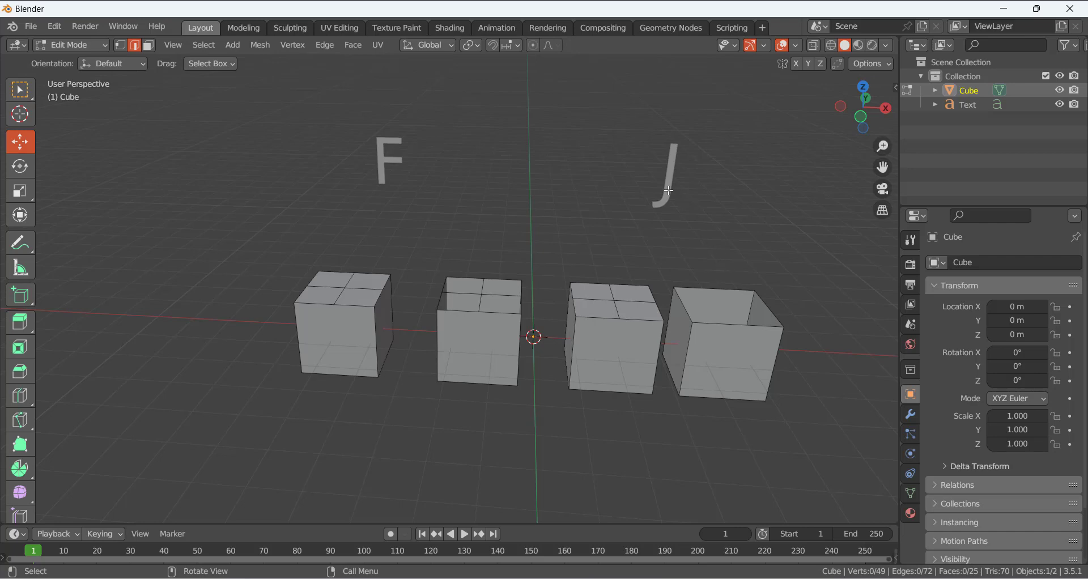
scroll(510, 323, "down", 2)
scroll(518, 328, "up", 1)
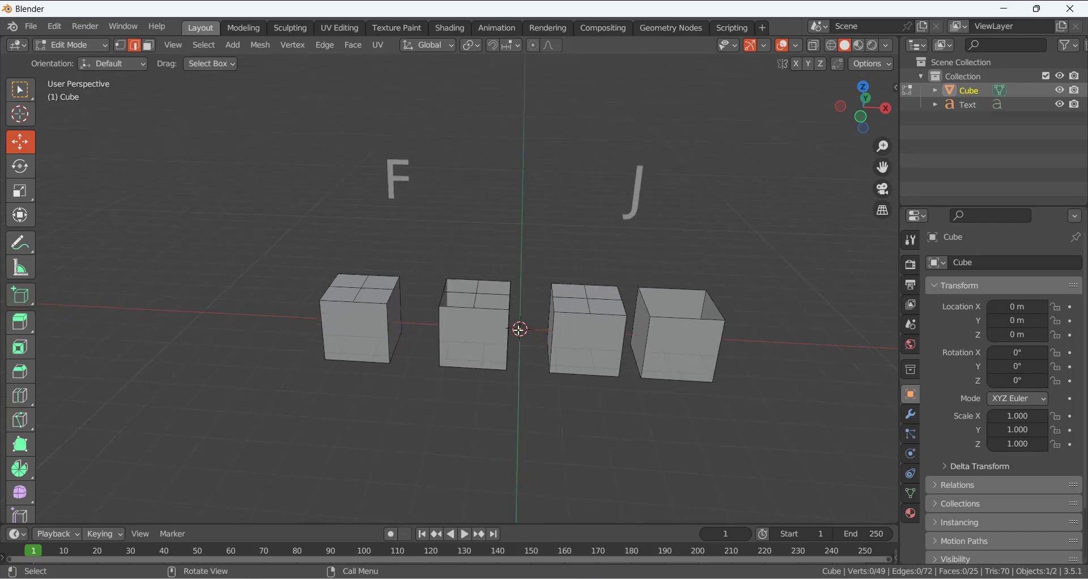
scroll(510, 323, "down", 1)
key("shift+a")
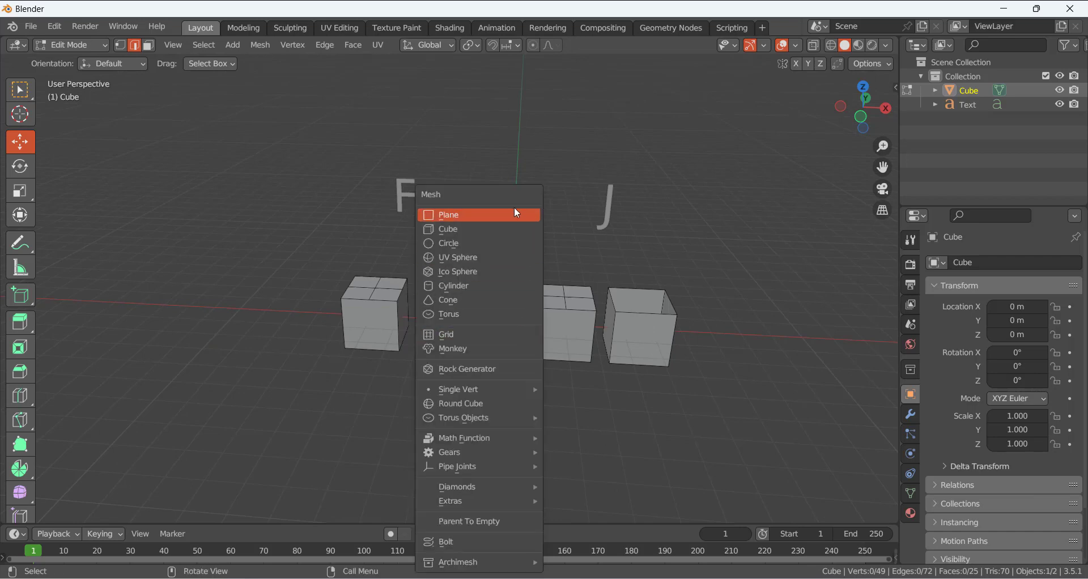
left_click(501, 245)
left_click_drag(567, 328, 781, 342)
key("Tab")
Try Connect Vertex Path between two pairs of opposite vertices on the circle, clearing the selection after the second pair.
left_click(736, 346)
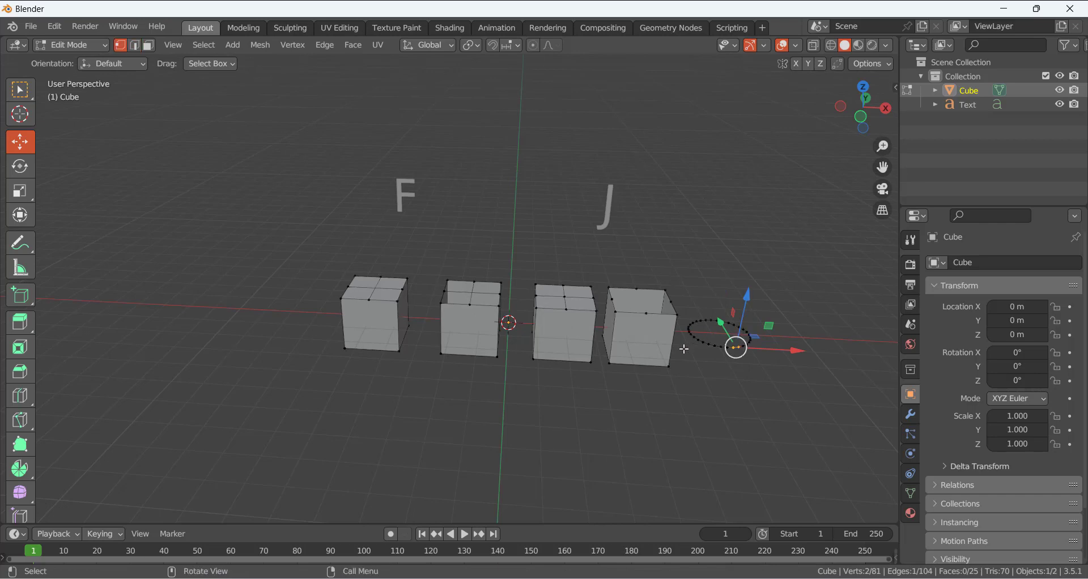
middle_click_drag(683, 348, 649, 311)
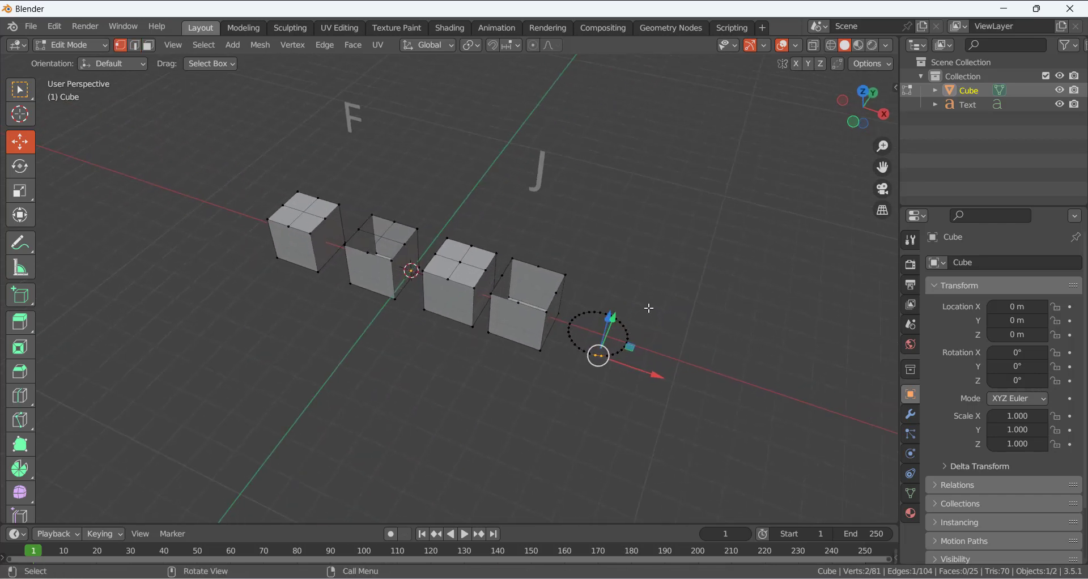
scroll(668, 323, "up", 3)
key("alt+a")
left_click(728, 330)
left_click(699, 404, "shift")
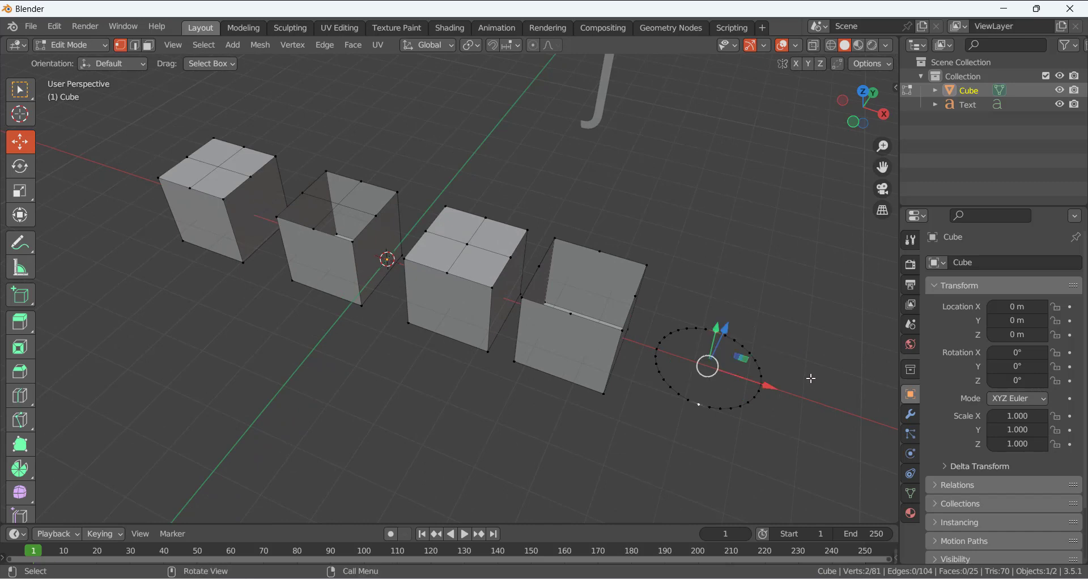
key("j")
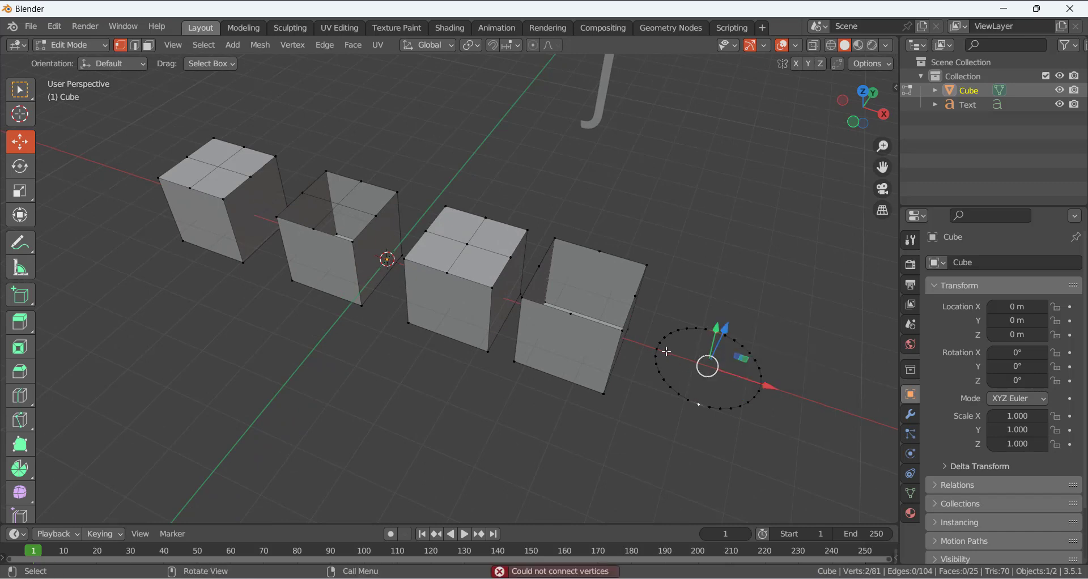
left_click(660, 343)
left_click(760, 375, "shift")
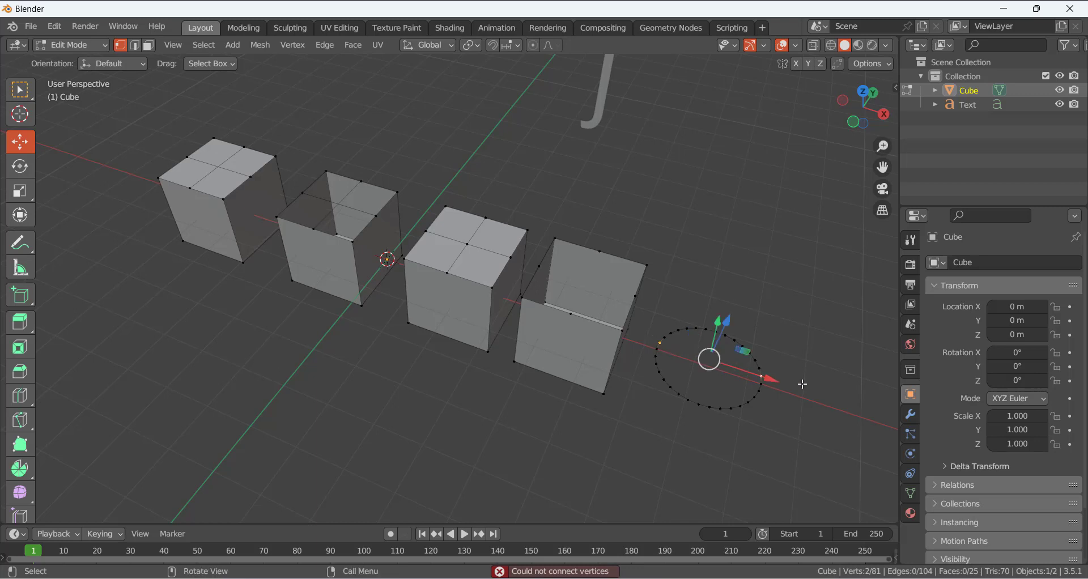
left_click(798, 306)
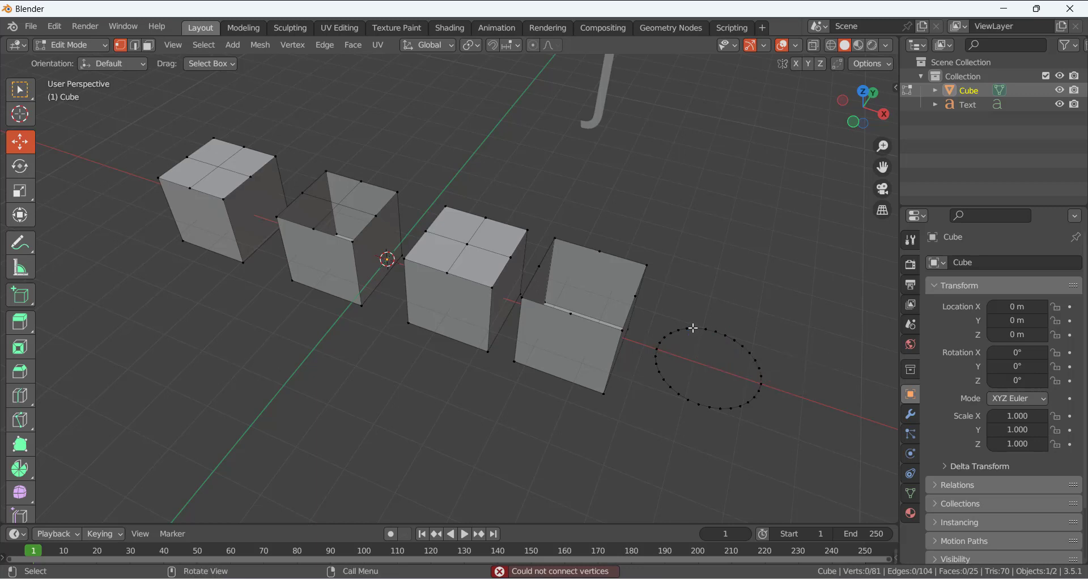
Select the circle's whole vertex loop and fill it with a single face, leaving nothing selected.
left_click(694, 328)
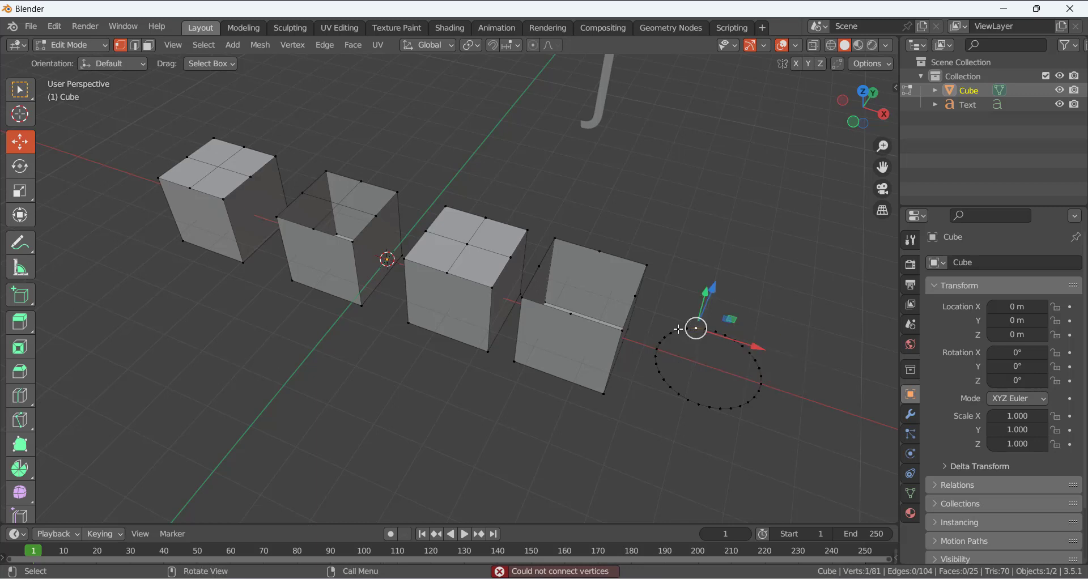
key("ctrl+l")
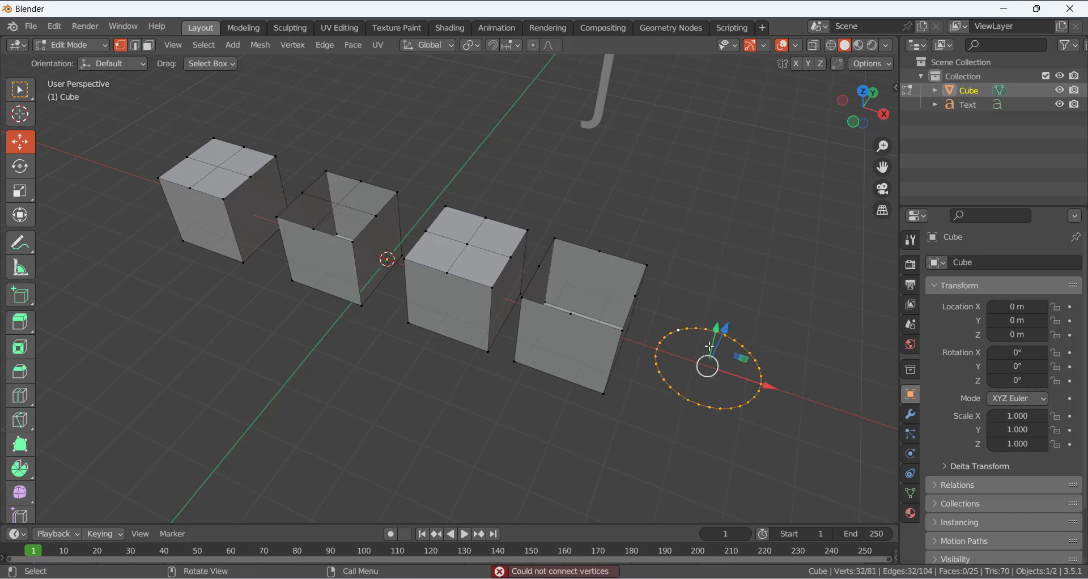
key("f")
key("alt+a")
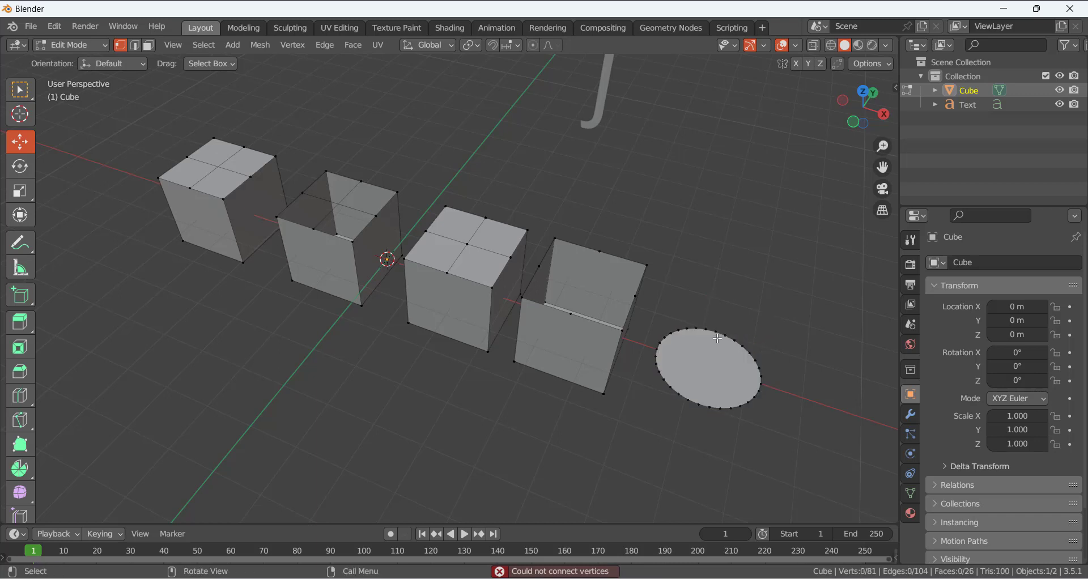
Use Connect Vertex Path between two opposite vertices across the filled circle and check the split by selecting one half face.
left_click(714, 334)
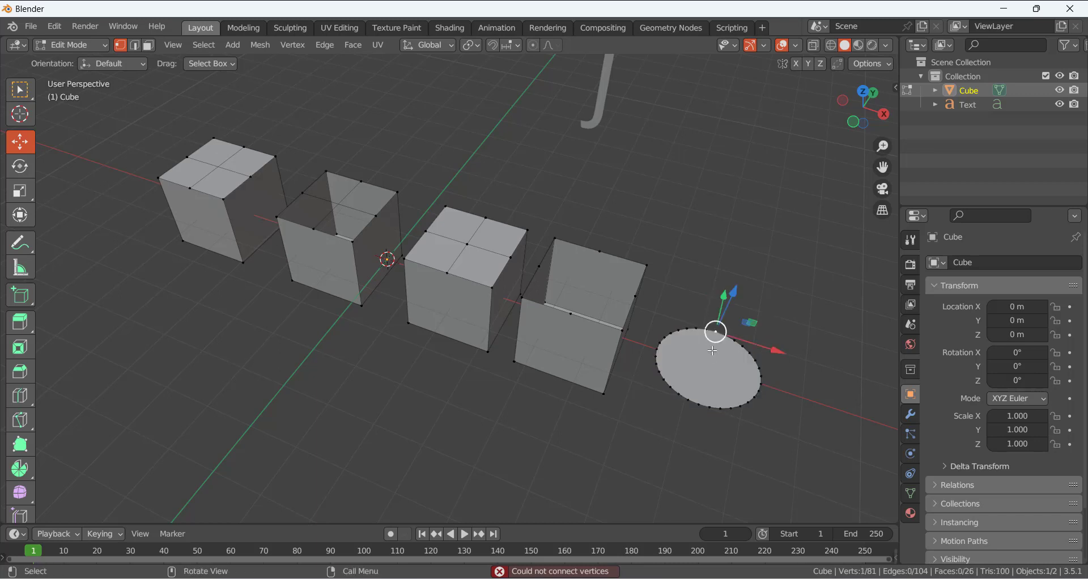
left_click(699, 404, "shift")
key("alt+a")
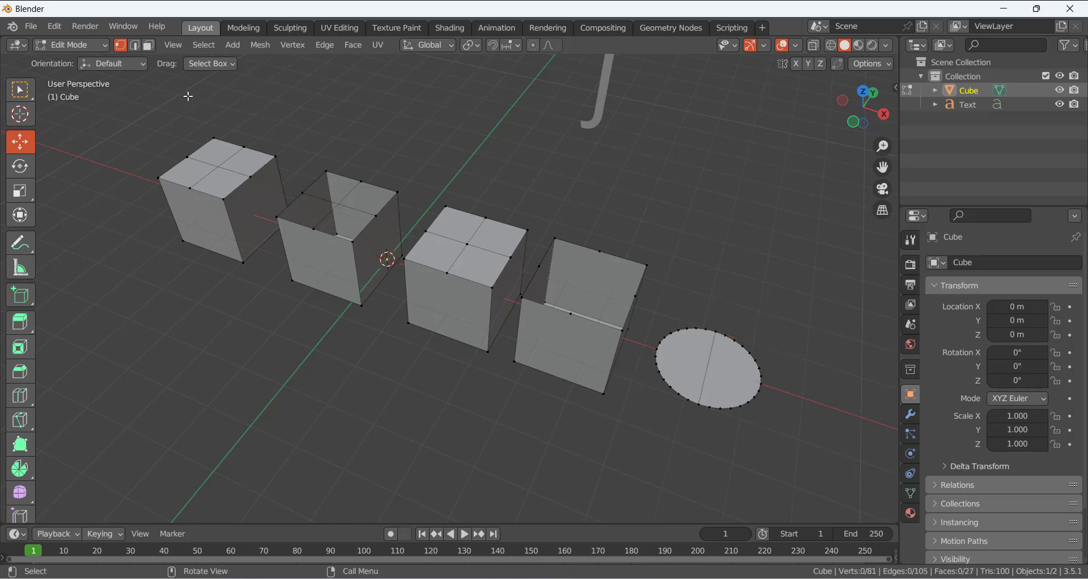
left_click(148, 44)
left_click(741, 376)
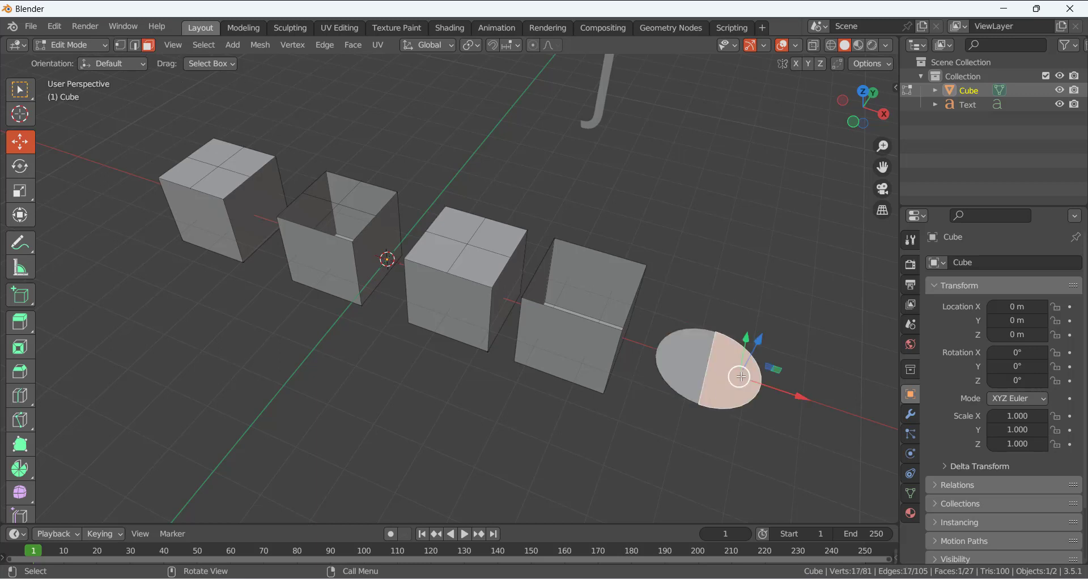
Add a new edge with the F operation between two opposite circle vertices, crossing the existing cut, and clear the selection.
key("1")
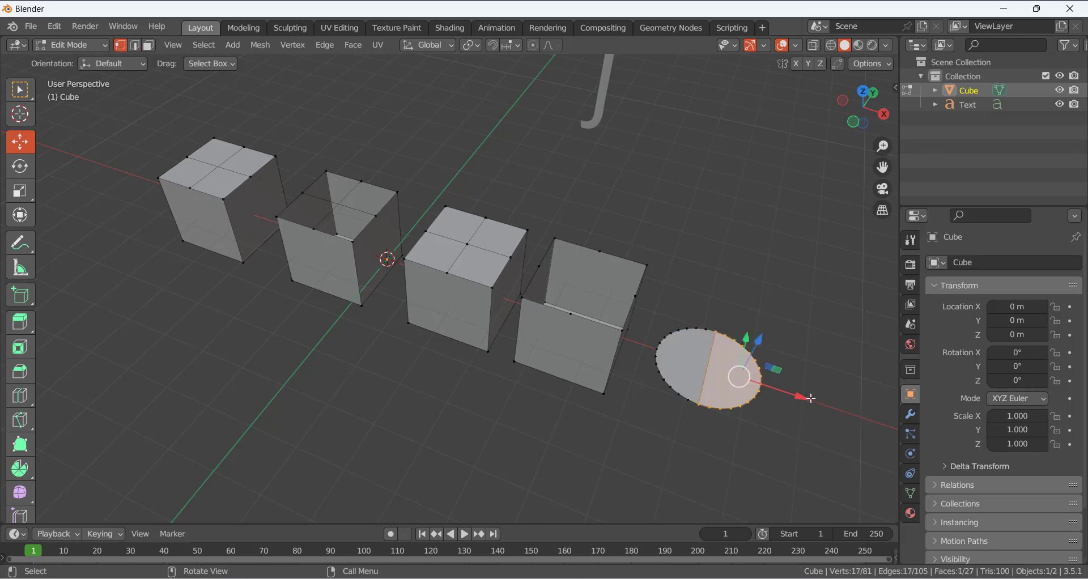
key("alt+a")
left_click(760, 384)
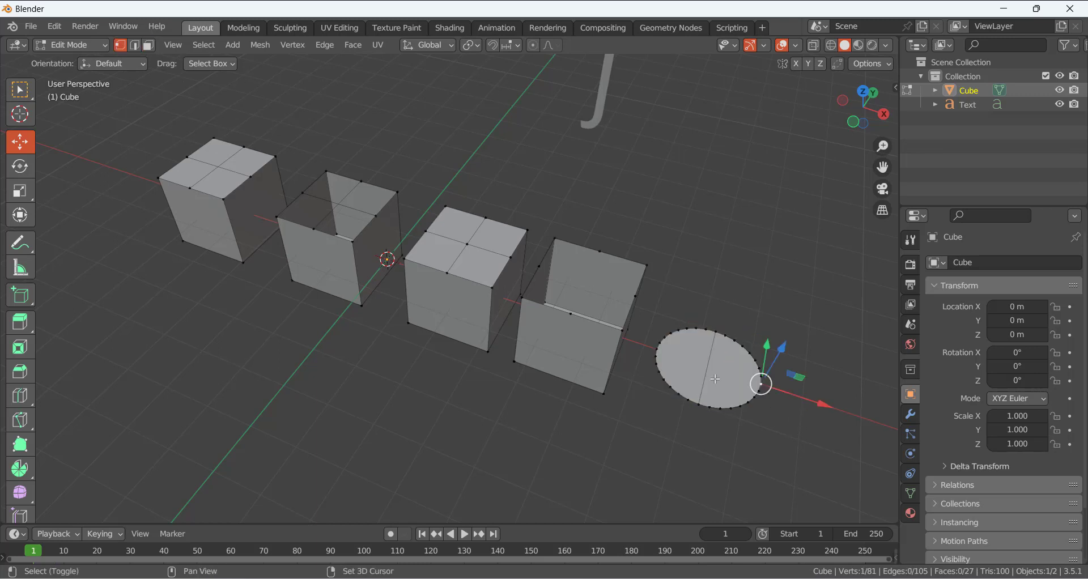
left_click(661, 349, "shift")
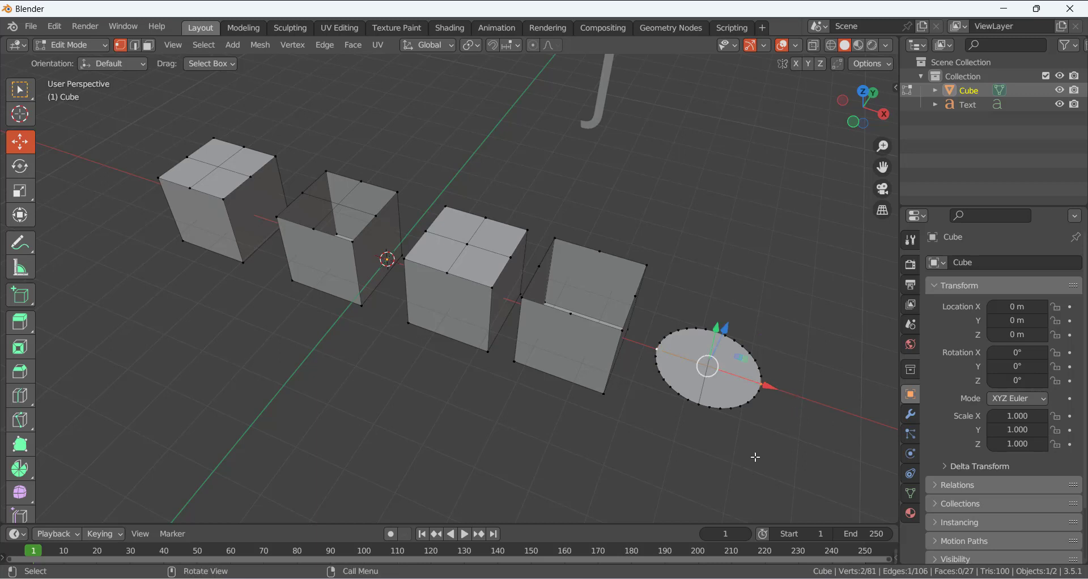
key("alt+a")
Select the circle's faces on both sides of the crossing edge in turn to check whether that edge divides them.
key("3")
left_click(717, 375)
left_click(685, 379)
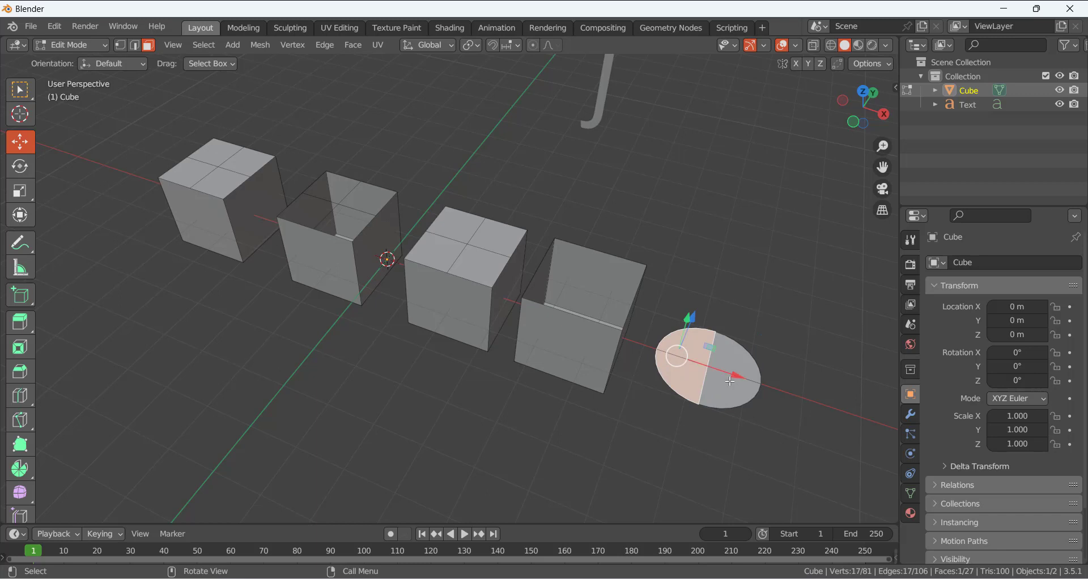
left_click(729, 382)
left_click(702, 379)
left_click(734, 355)
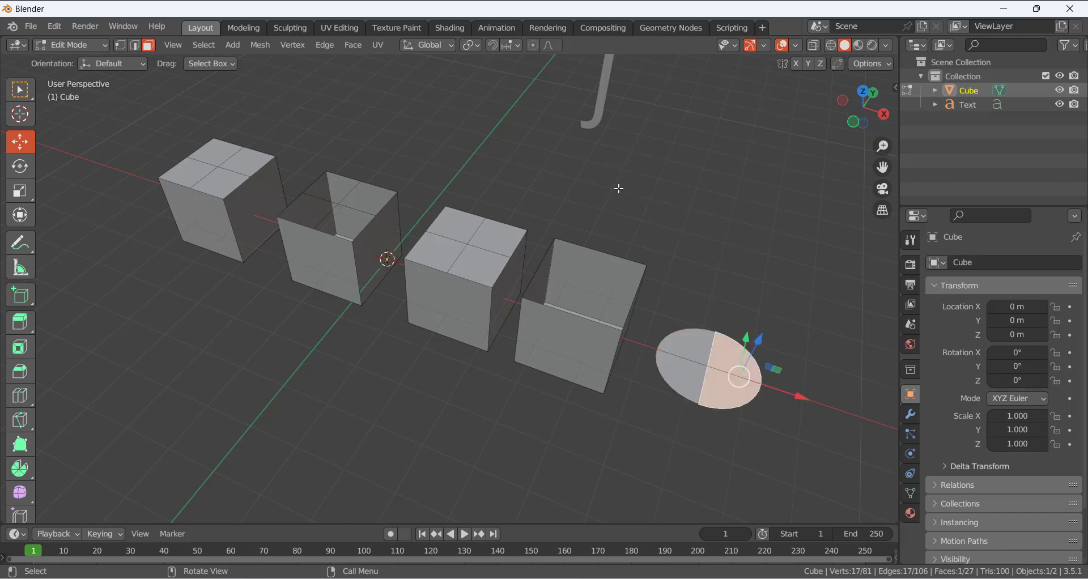
Fill a face between the left halves of the second cube's back and front top edges, clear the selection and view all the shapes.
scroll(635, 216, "down", 1)
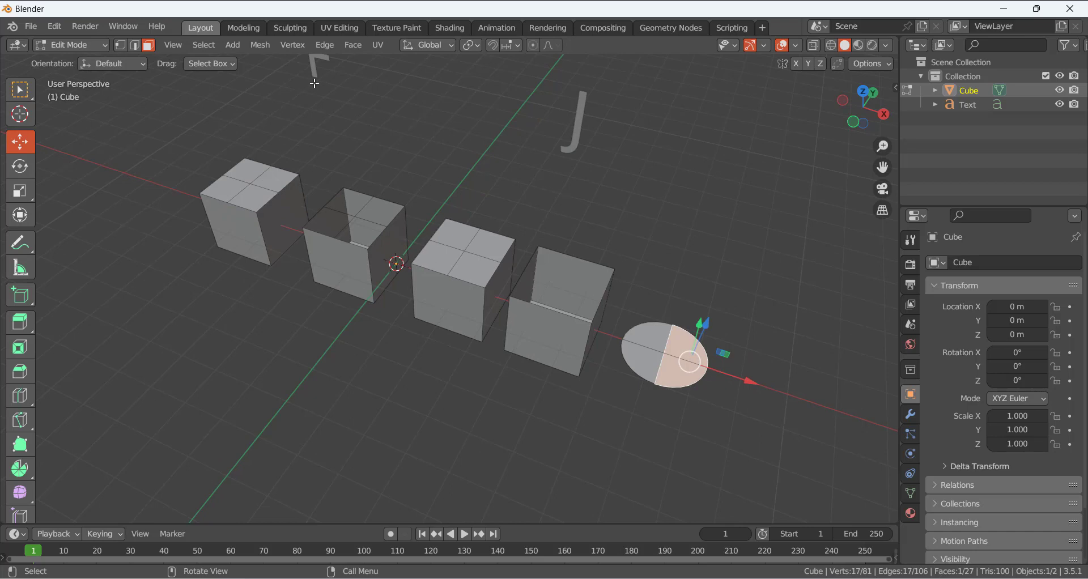
key("2")
left_click(353, 192)
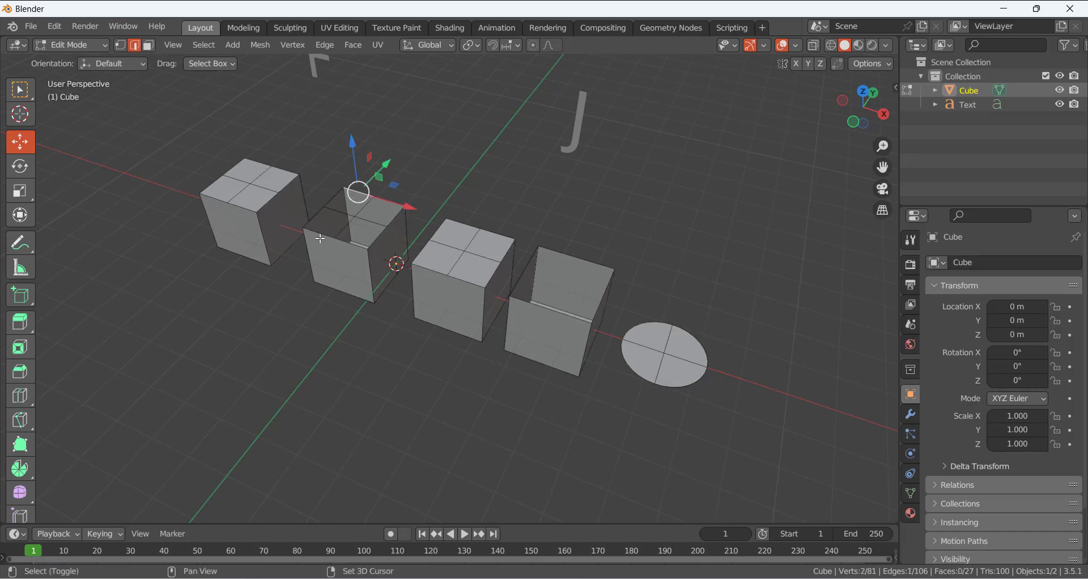
left_click(352, 226, "shift")
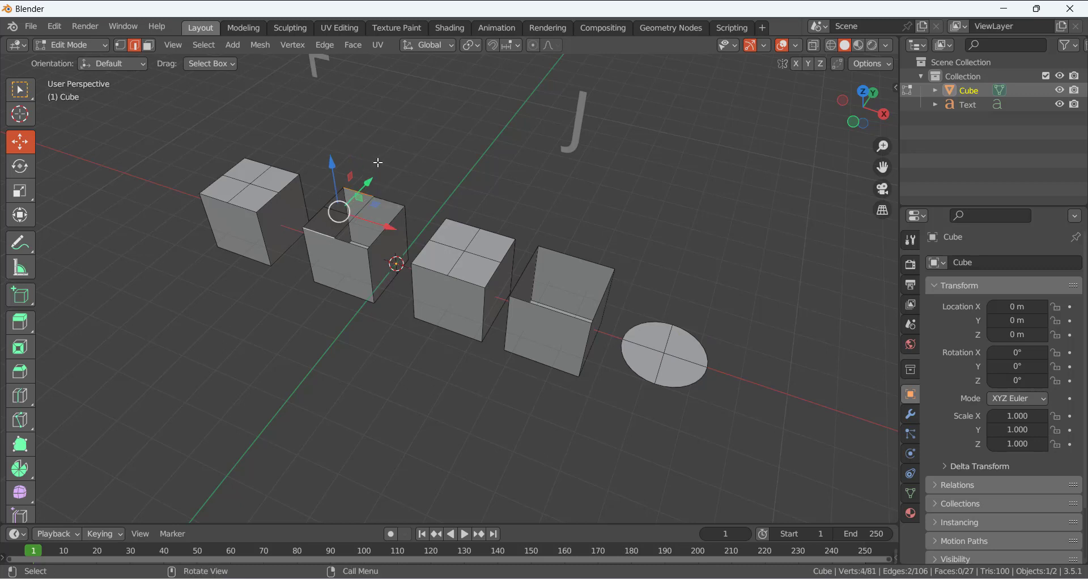
key("f")
left_click(411, 148)
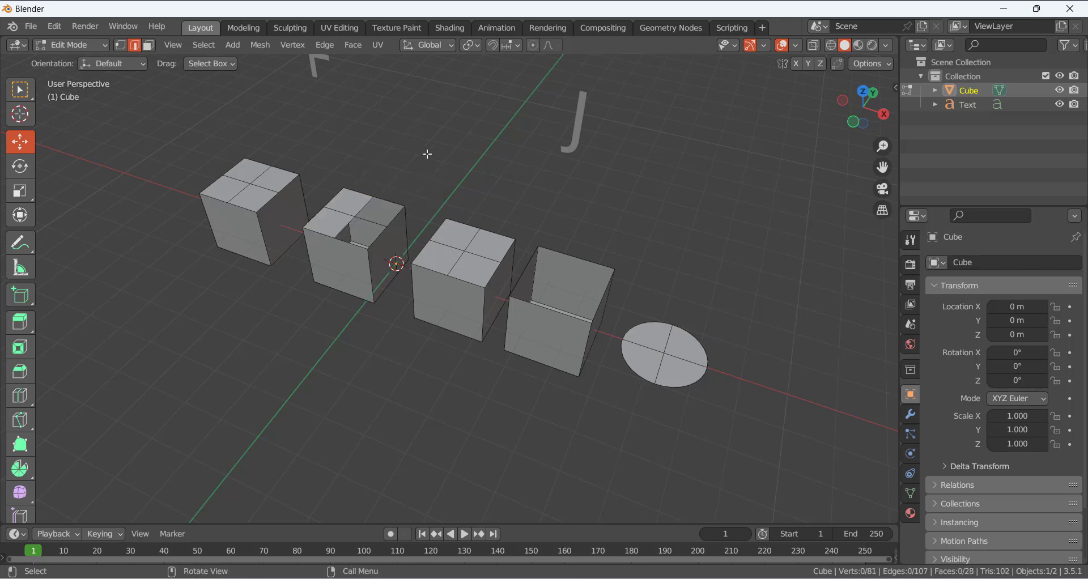
scroll(334, 167, "down", 2)
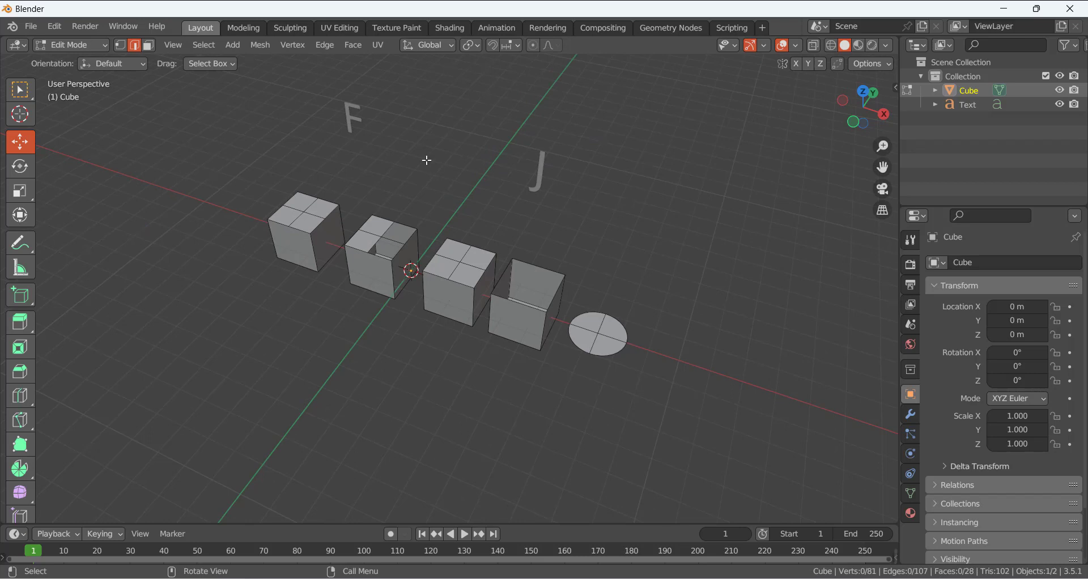
middle_click_drag(396, 216, 427, 167)
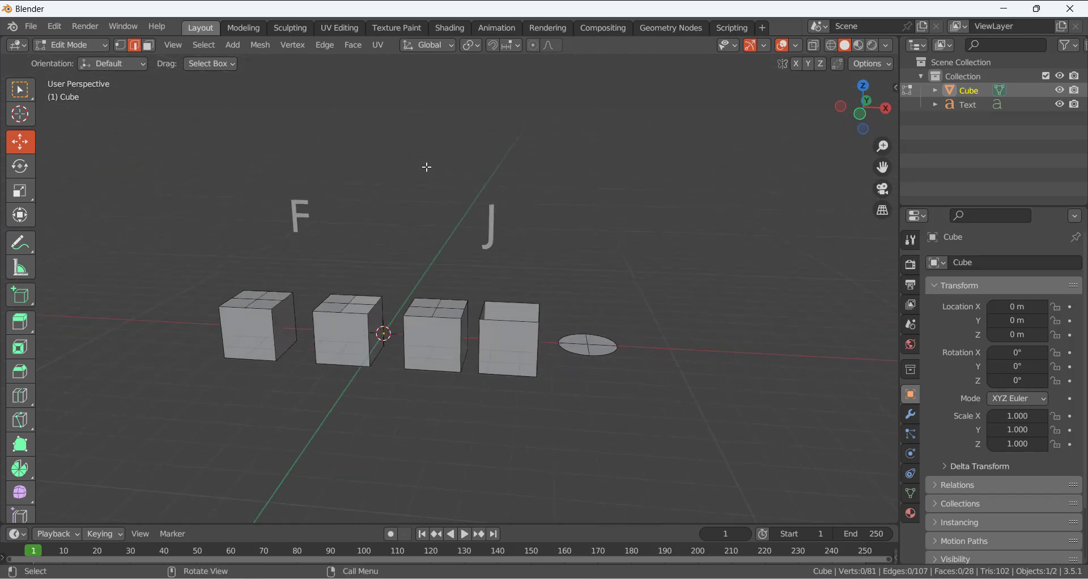